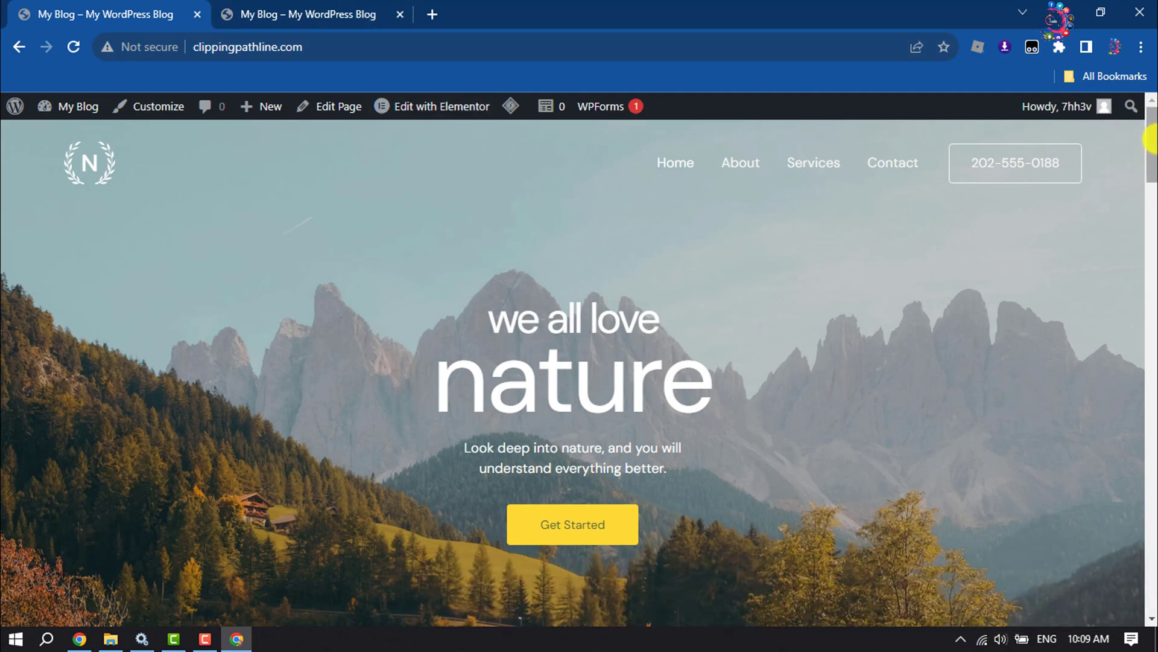
# - Scroll through the old clippingpathline.com nature-themed homepage to review its content
pyautogui.scroll(-4, 1144, 207)
pyautogui.scroll(-6, 1145, 207)
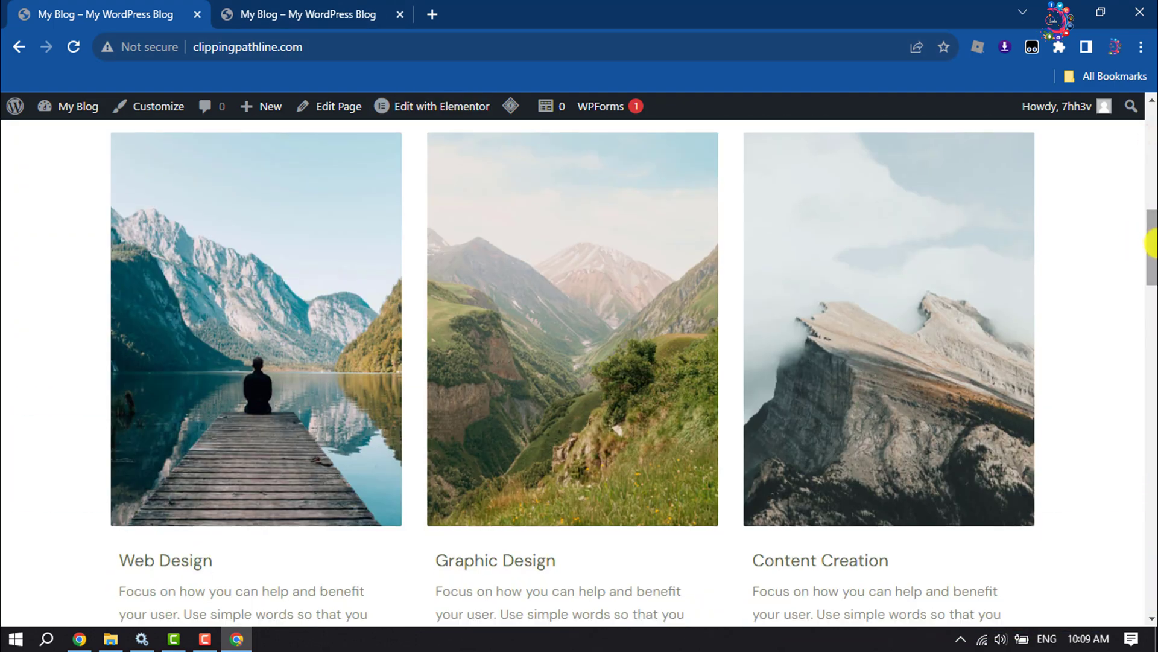
pyautogui.scroll(-12, 1149, 247)
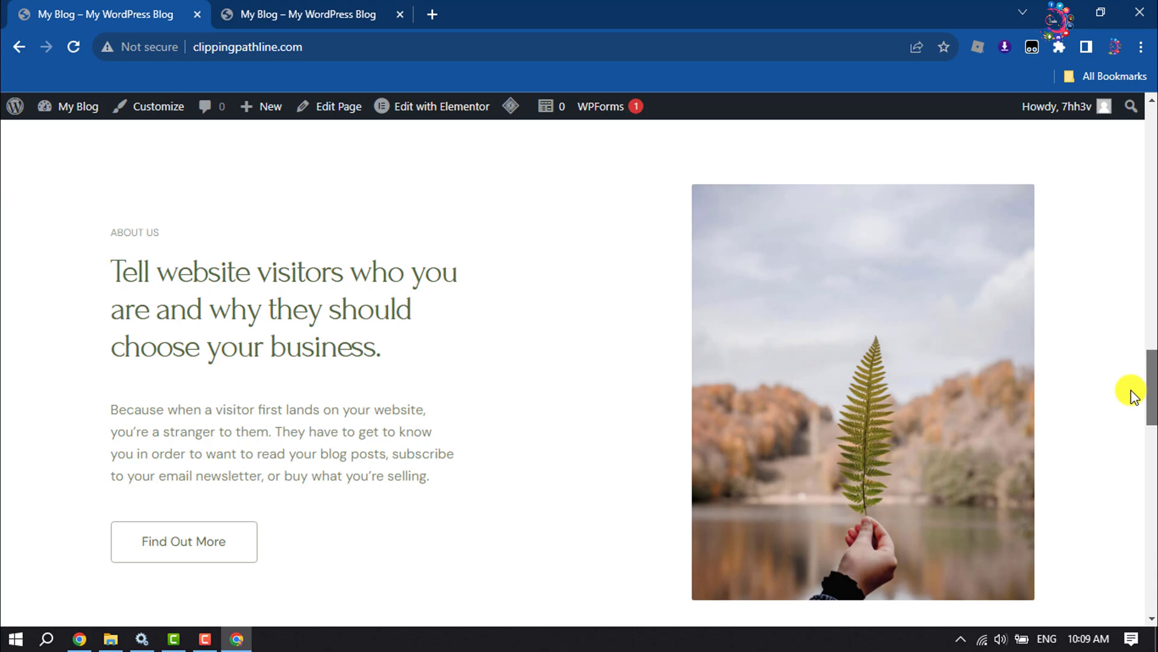
pyautogui.scroll(-15, 1132, 395)
pyautogui.scroll(2, 1089, 573)
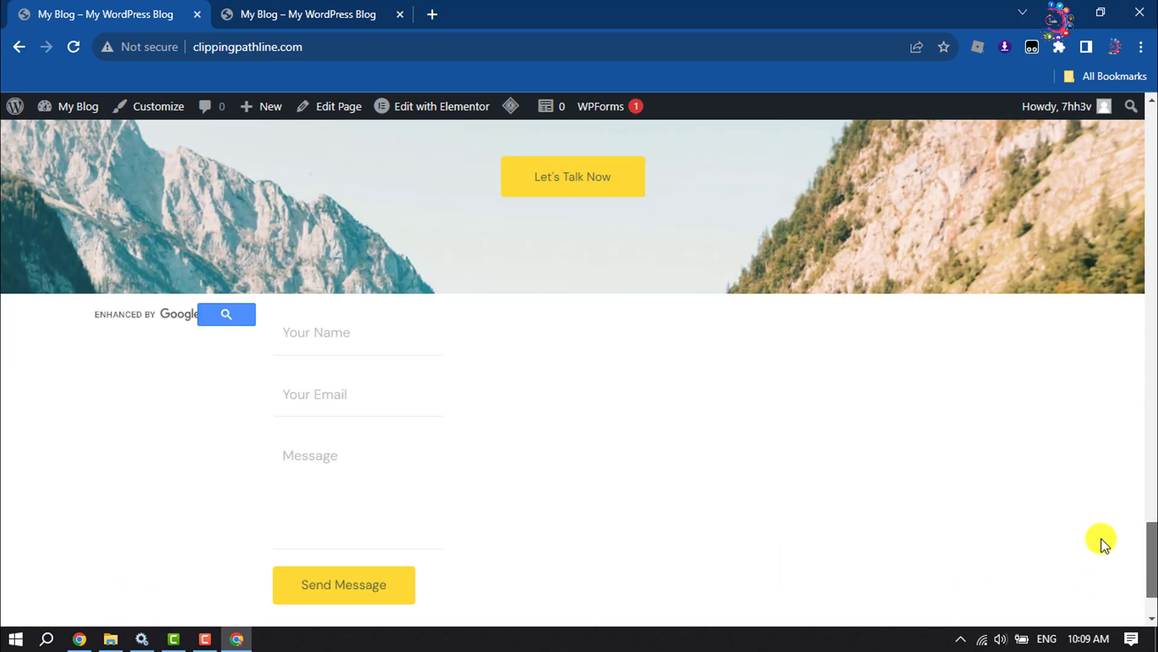
pyautogui.moveTo(1151, 558); pyautogui.dragTo(1152, 130)
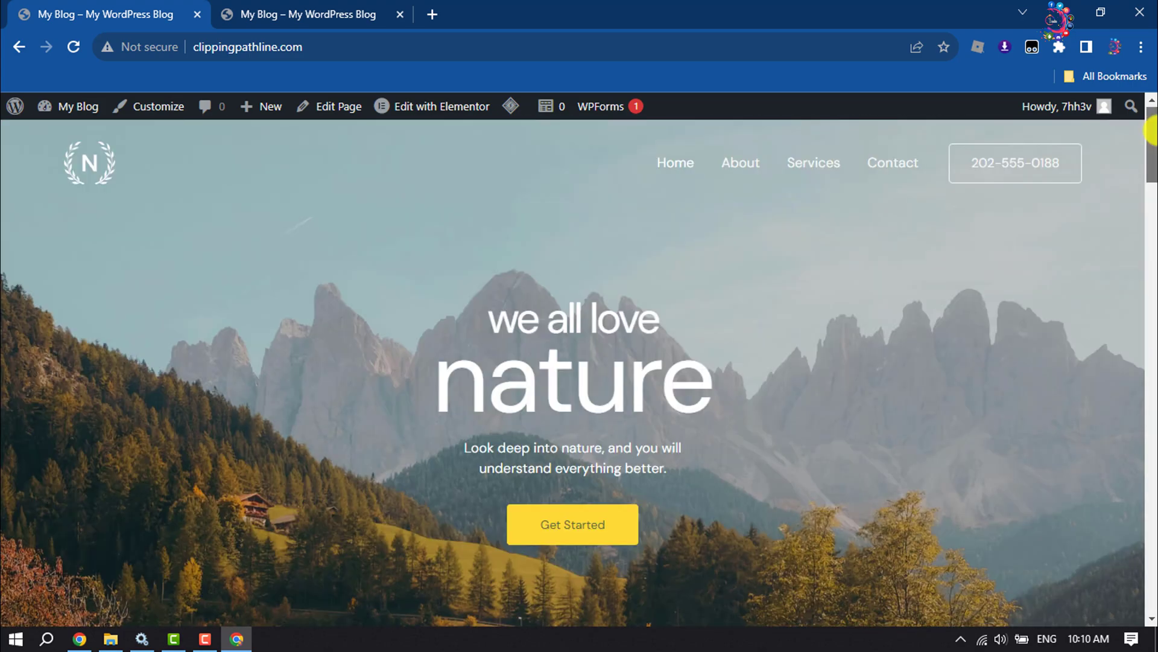
# - Switch to the howto1minute25.com tab and look over its default homepage
pyautogui.click(363, 7)
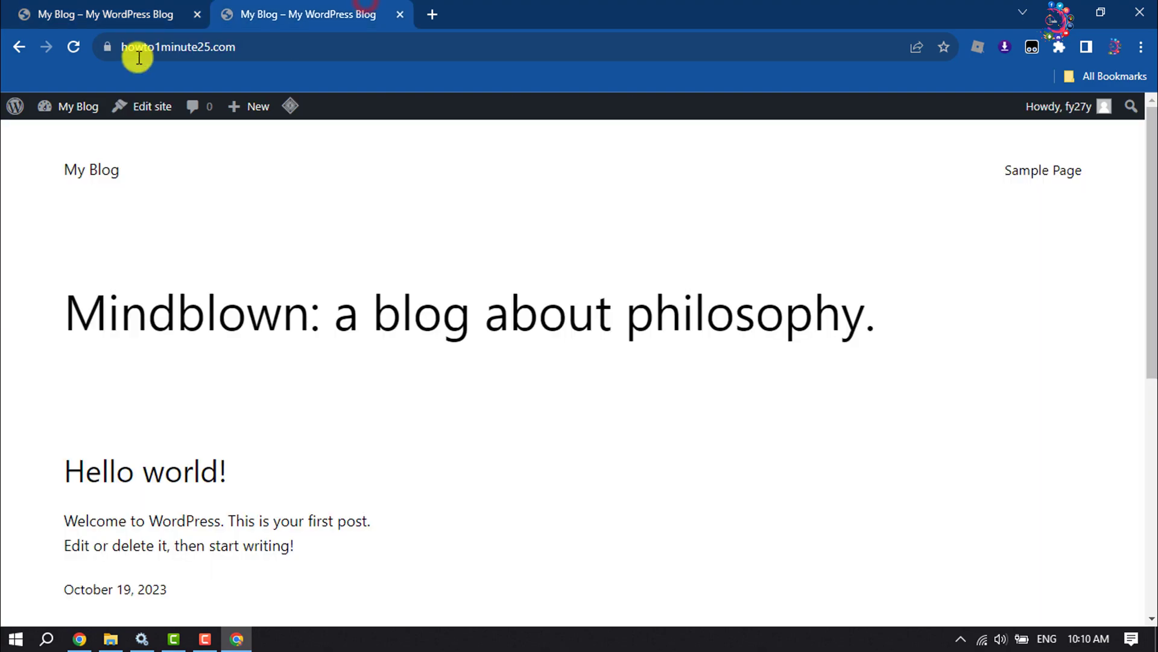
pyautogui.click(351, 278)
pyautogui.scroll(-8, 334, 281)
pyautogui.scroll(8, 331, 283)
# - Open the new site's admin Dashboard from My Blog, then return to the old site's tab
pyautogui.moveTo(73, 107)
pyautogui.click(73, 140)
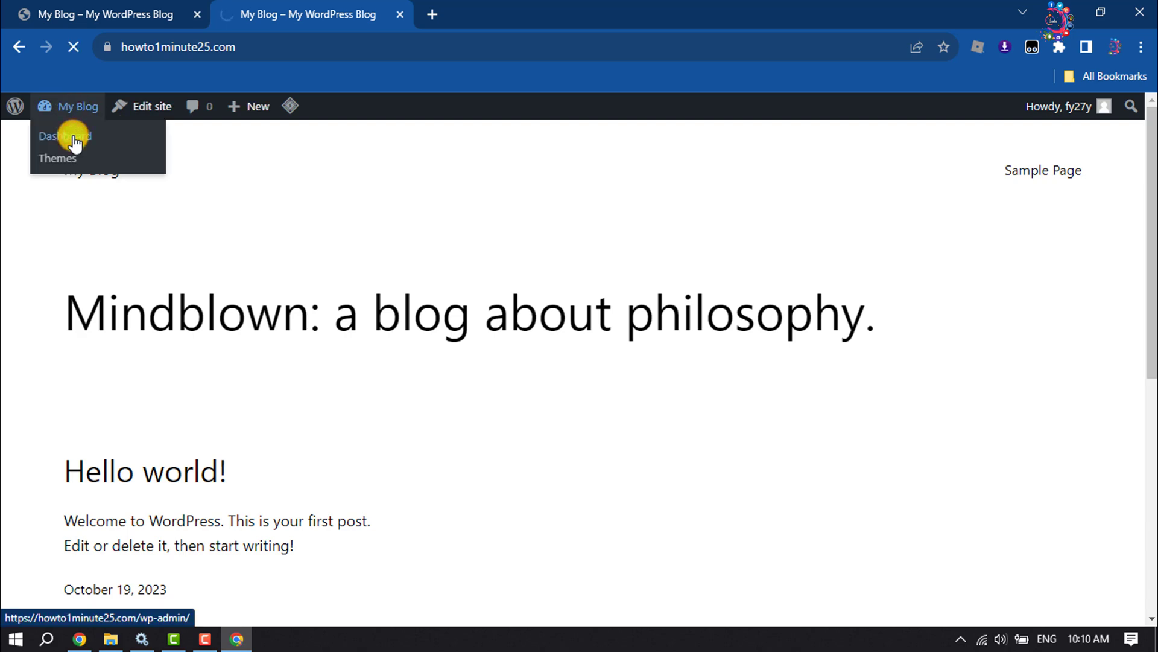
pyautogui.hotkey('ctrl', 'Tab')
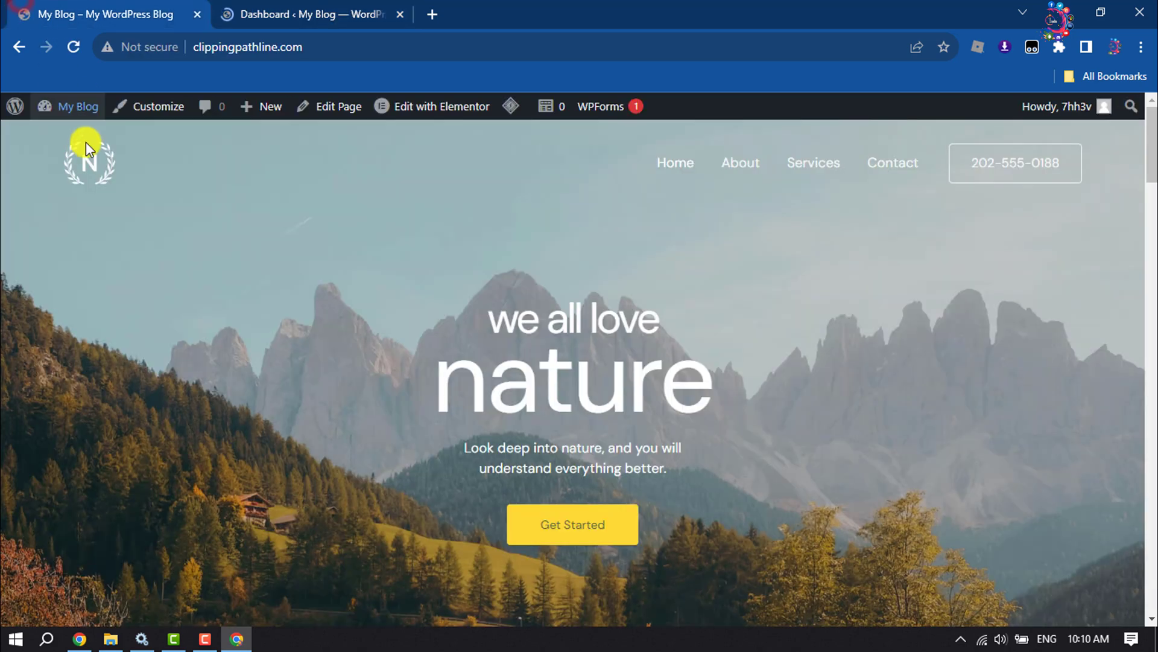
pyautogui.moveTo(76, 108)
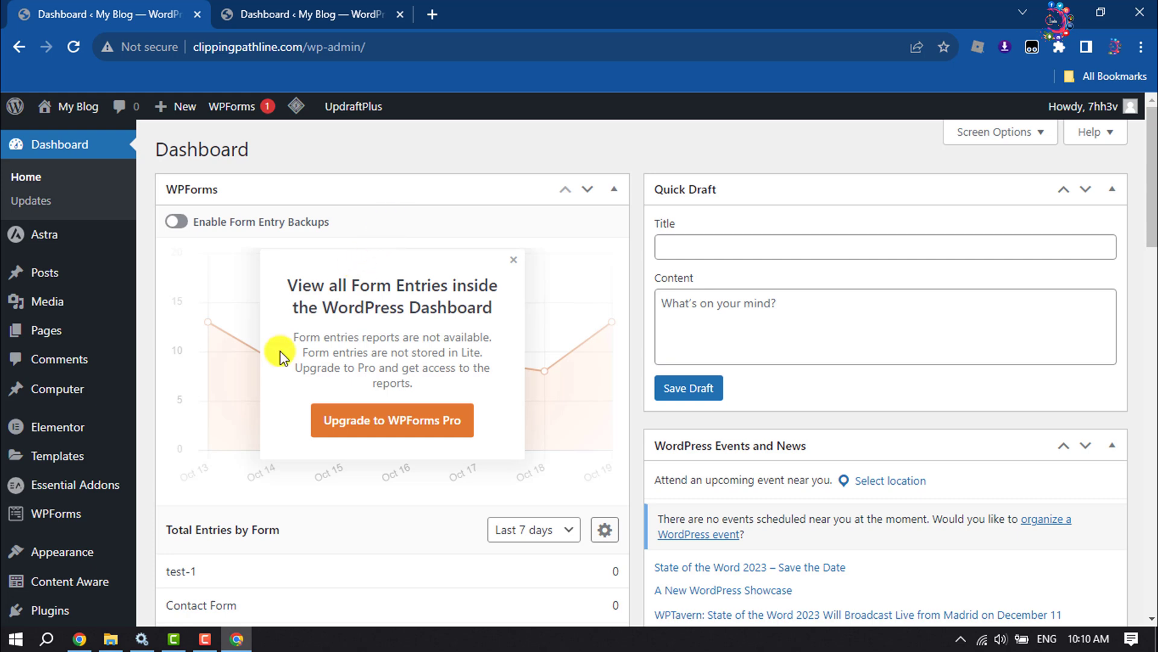
# - Go back to the old site's admin Dashboard
pyautogui.click(342, 3)
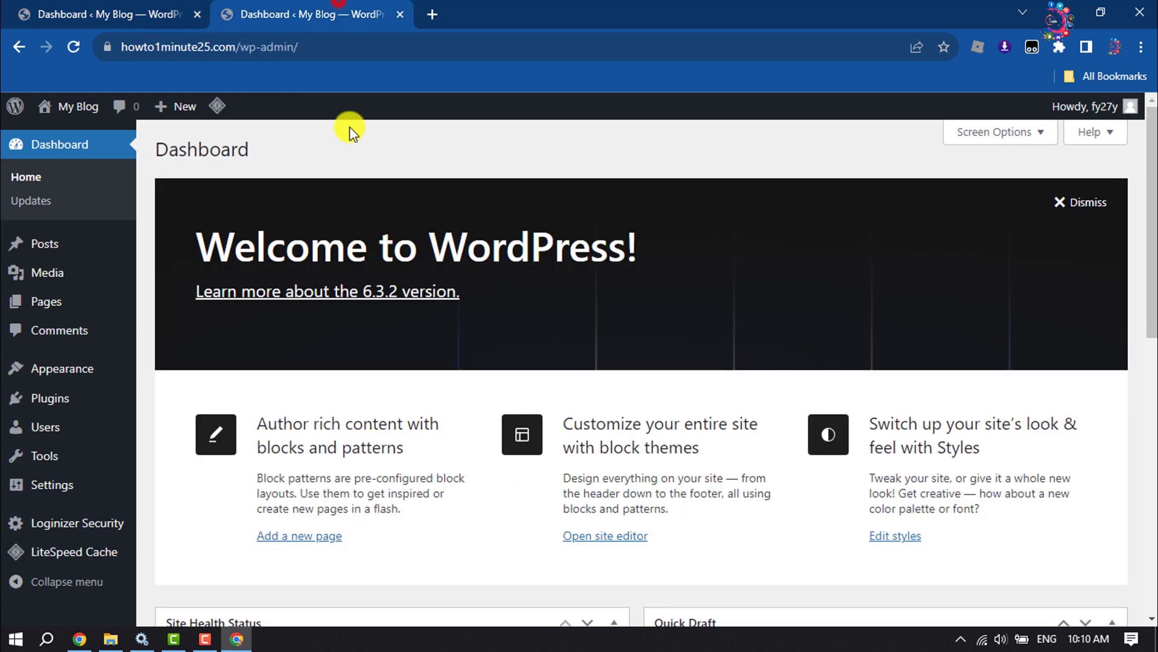
pyautogui.click(84, 9)
pyautogui.scroll(-6, 6, 338)
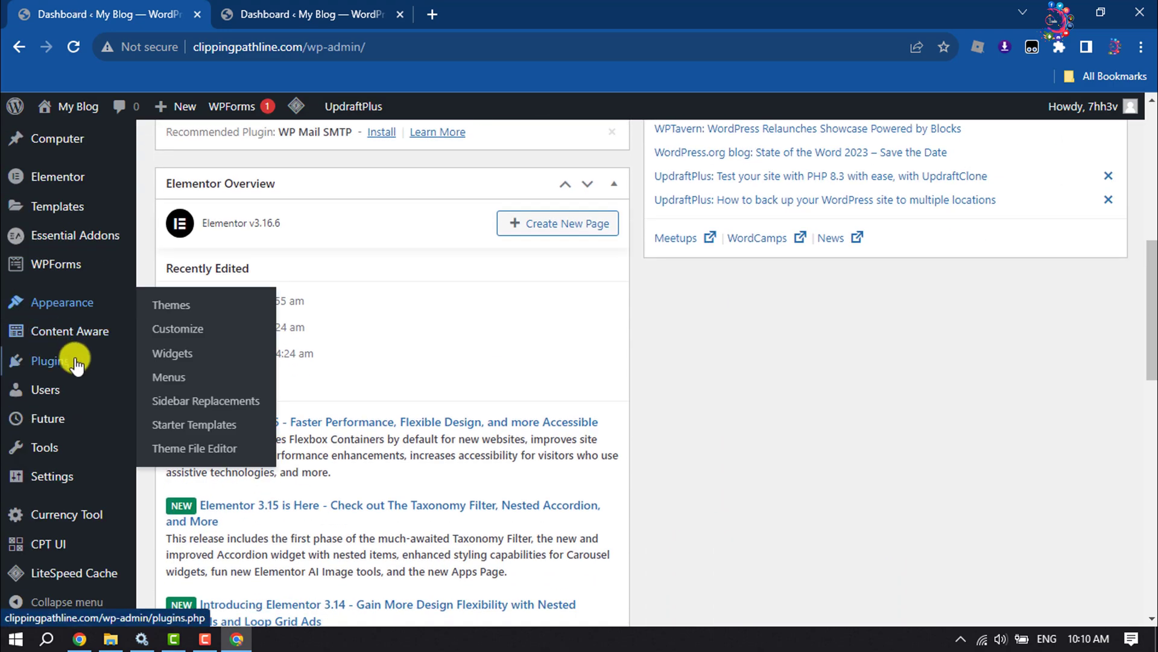
# - Search plugins for 'wpvivid' and install Migration, Backup, Staging – WPvivid on the old site
pyautogui.moveTo(73, 361)
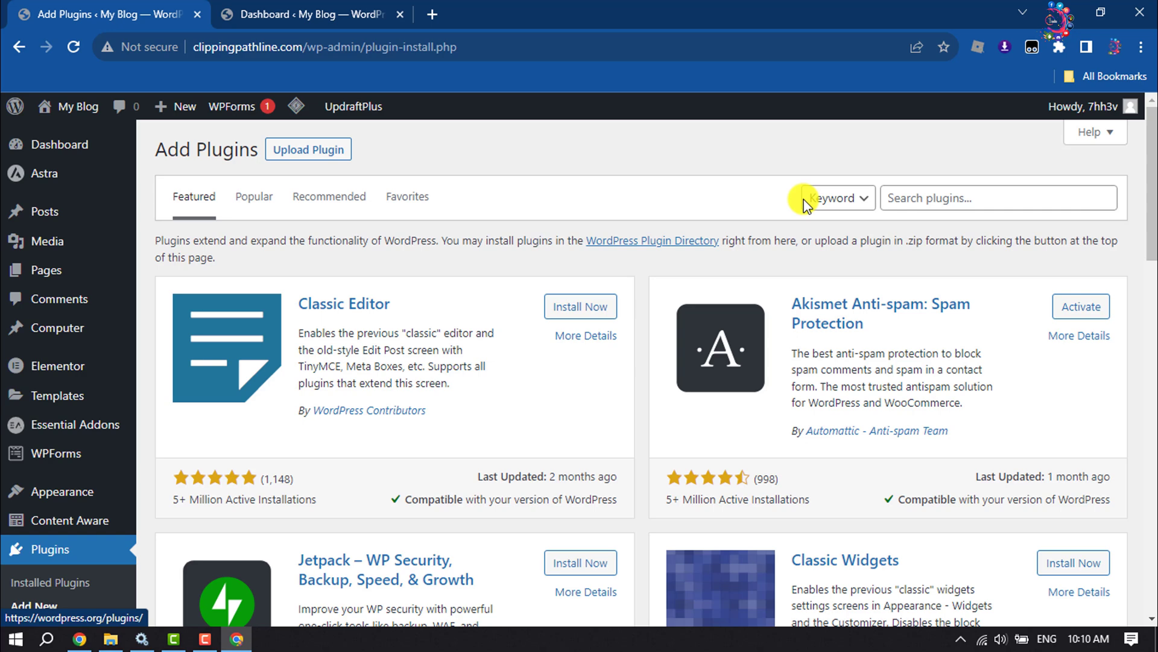
pyautogui.click(949, 198)
pyautogui.write('wp ')
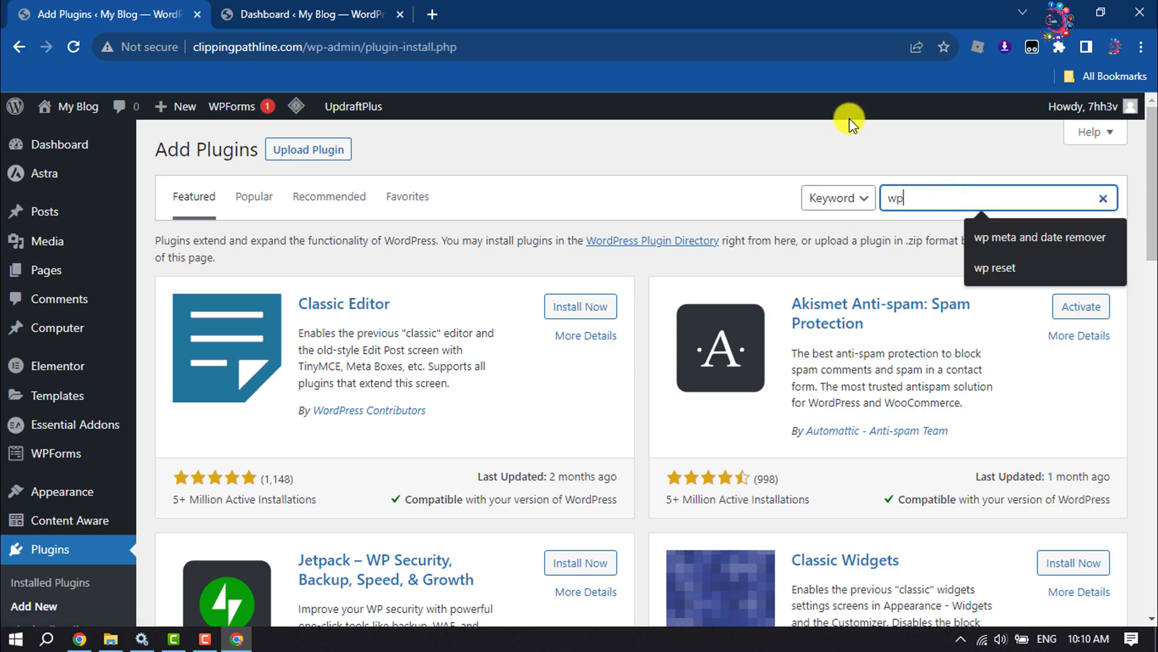
pyautogui.write('vivi')
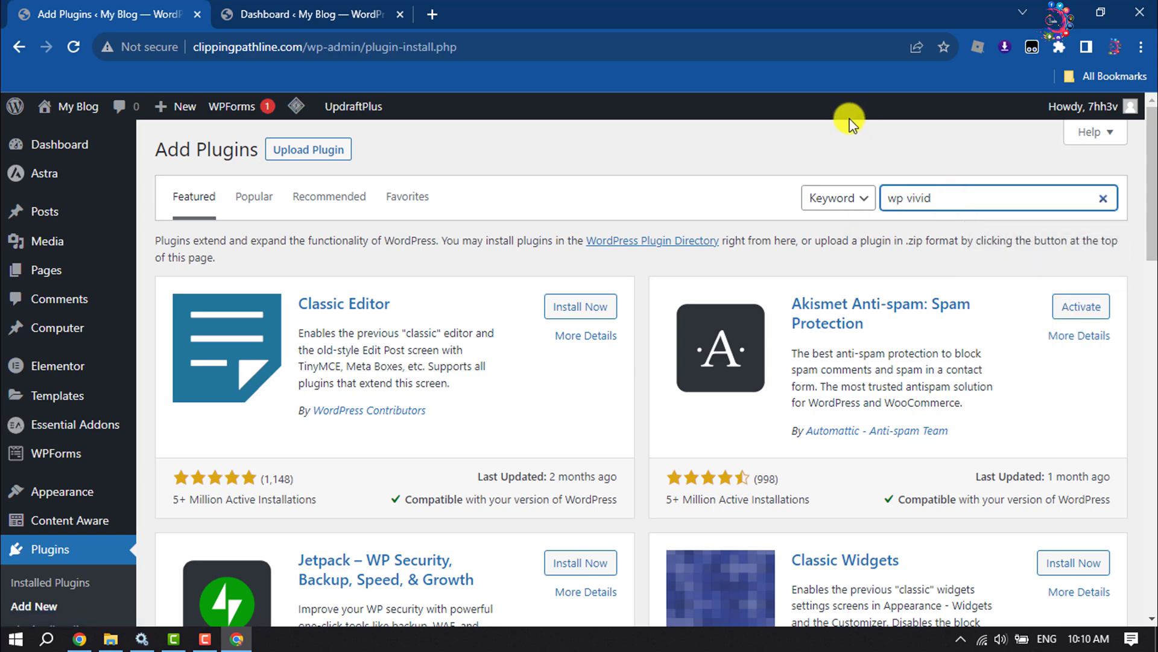
pyautogui.write('d')
pyautogui.hotkey('ctrl', 'Left')
pyautogui.press('BackSpace')
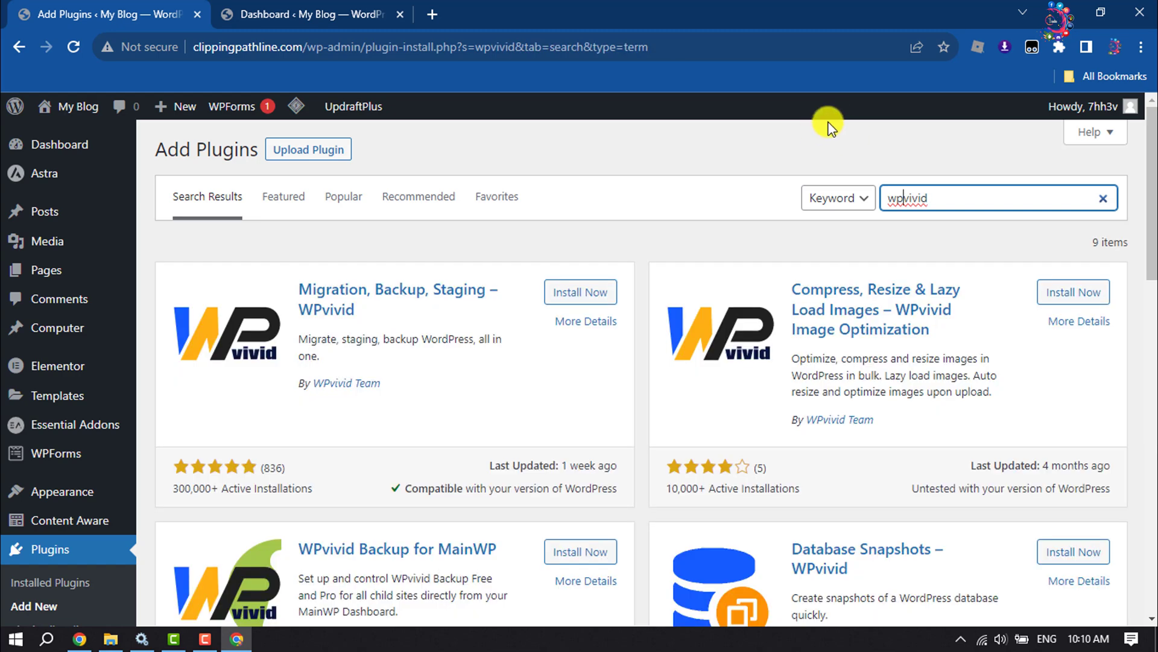
pyautogui.click(589, 293)
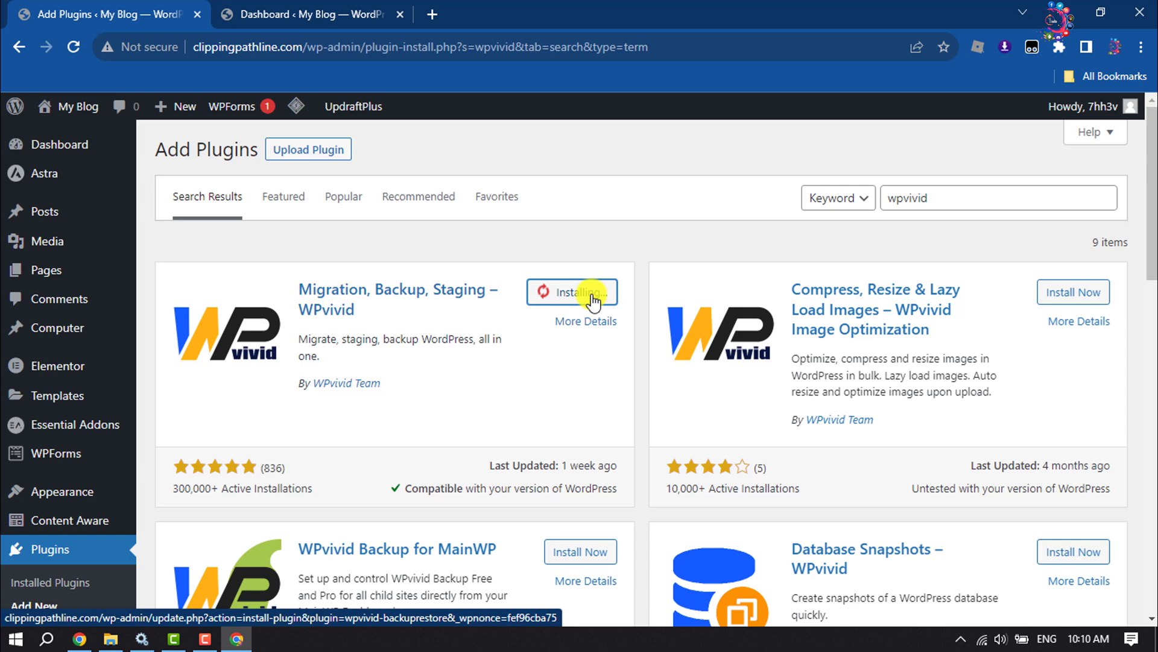
pyautogui.click(248, 13)
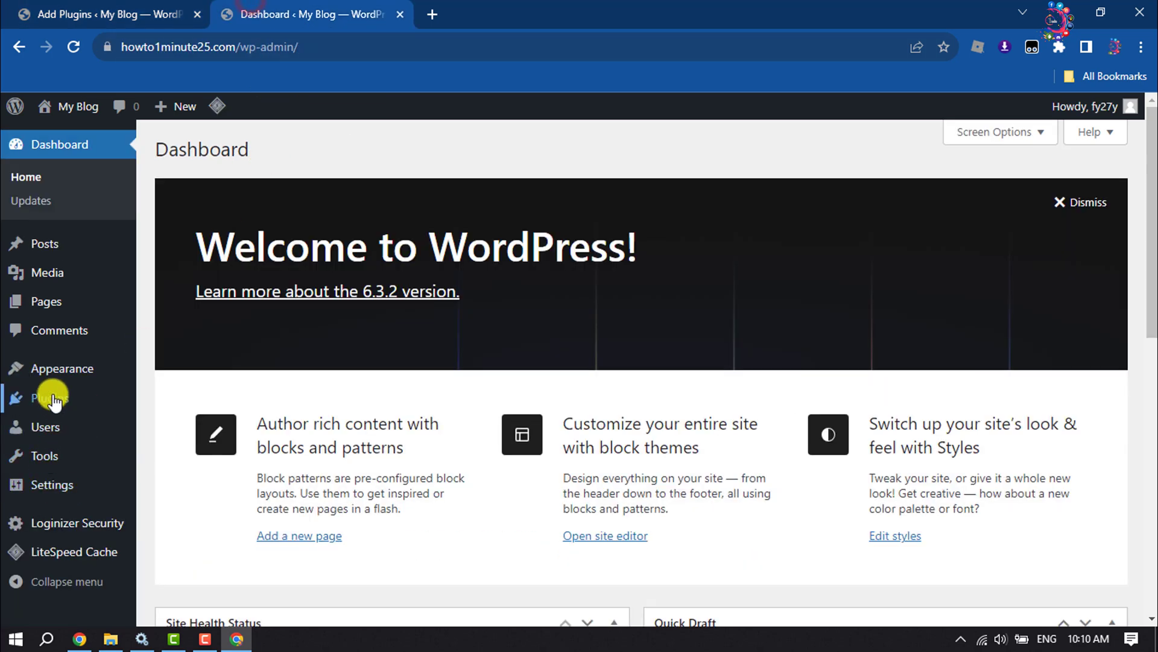
# - Install WPvivid on the new site via Plugins > Add New, then activate it on both sites
pyautogui.moveTo(53, 400)
pyautogui.click(167, 426)
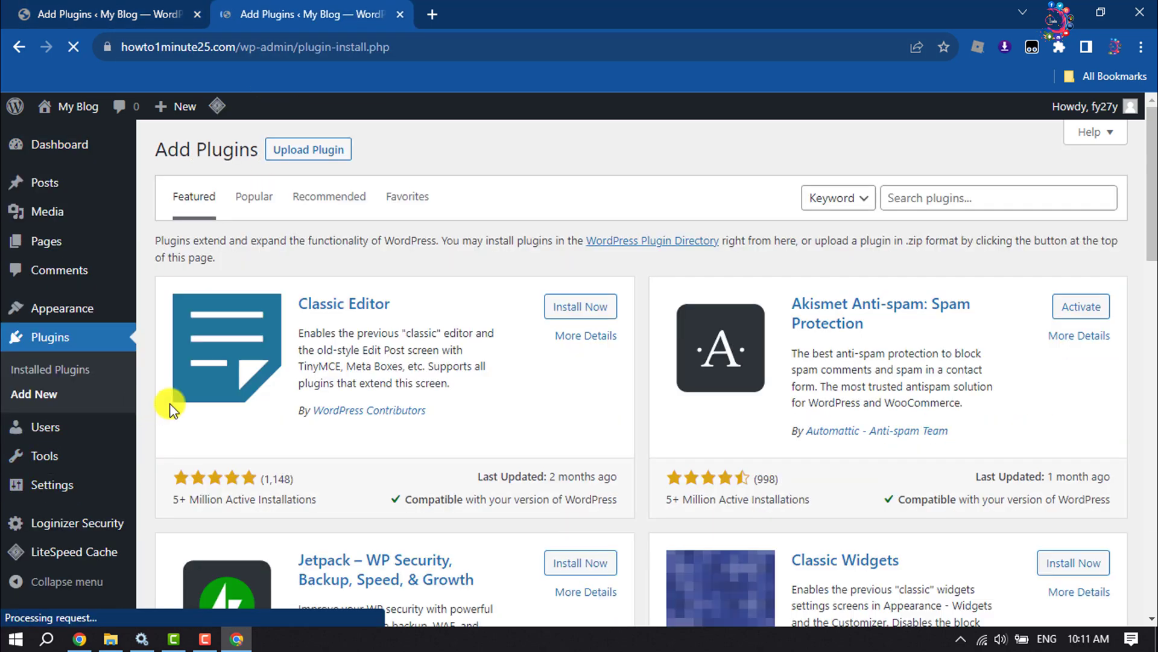
pyautogui.click(948, 199)
pyautogui.write('wpvivid')
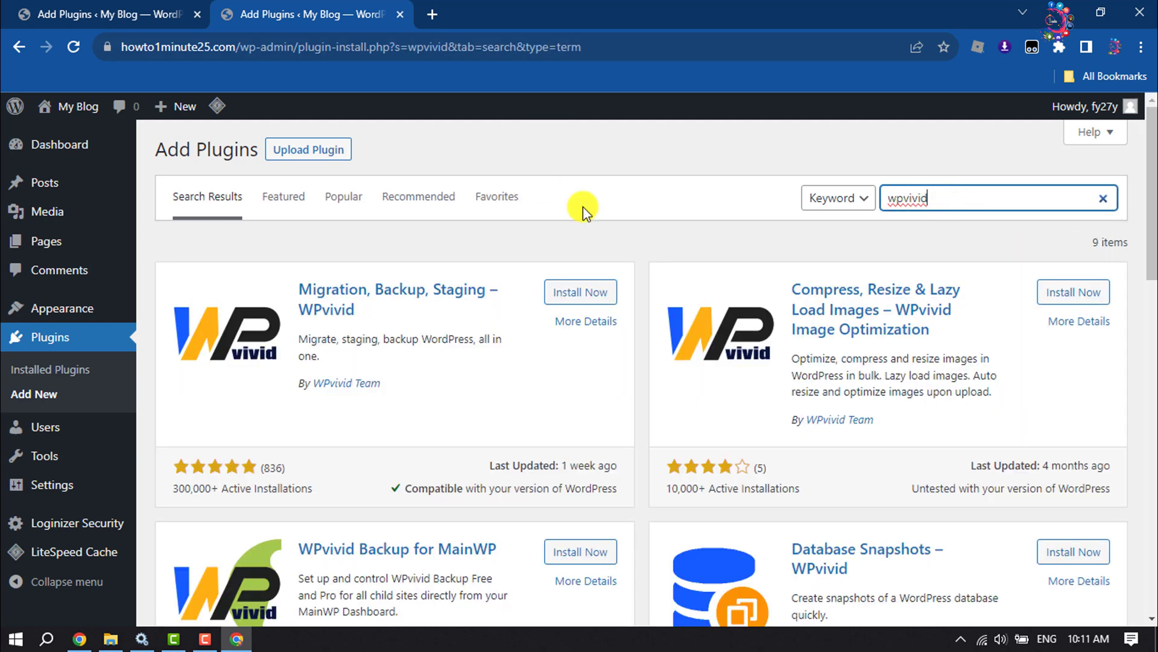
pyautogui.click(578, 293)
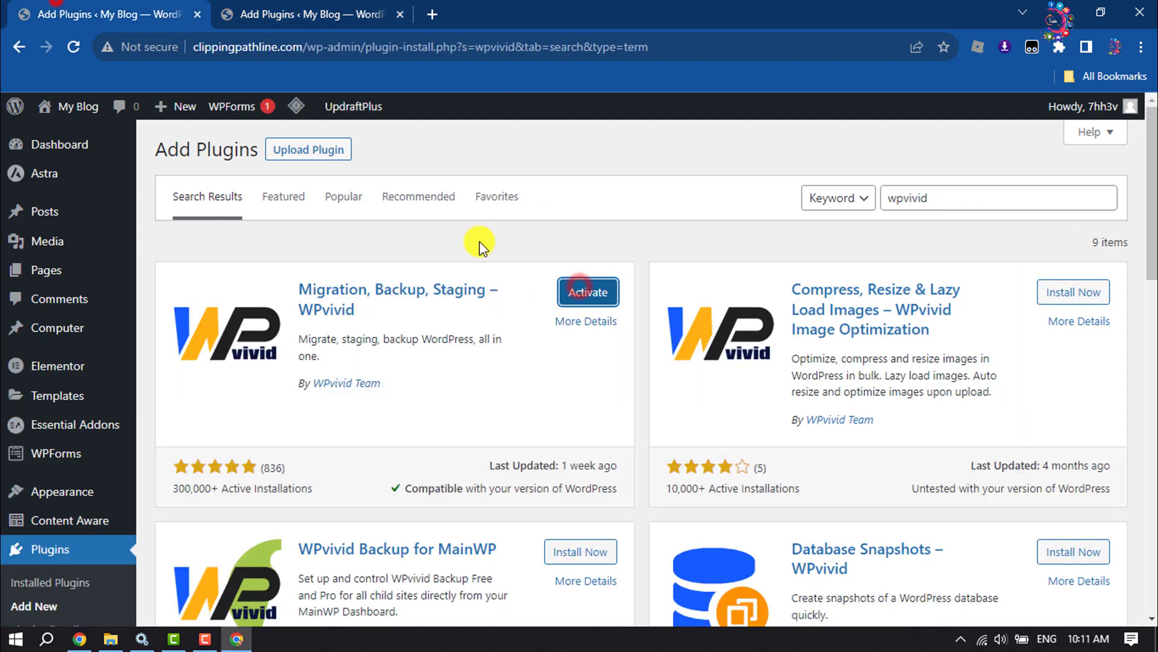
pyautogui.click(575, 290)
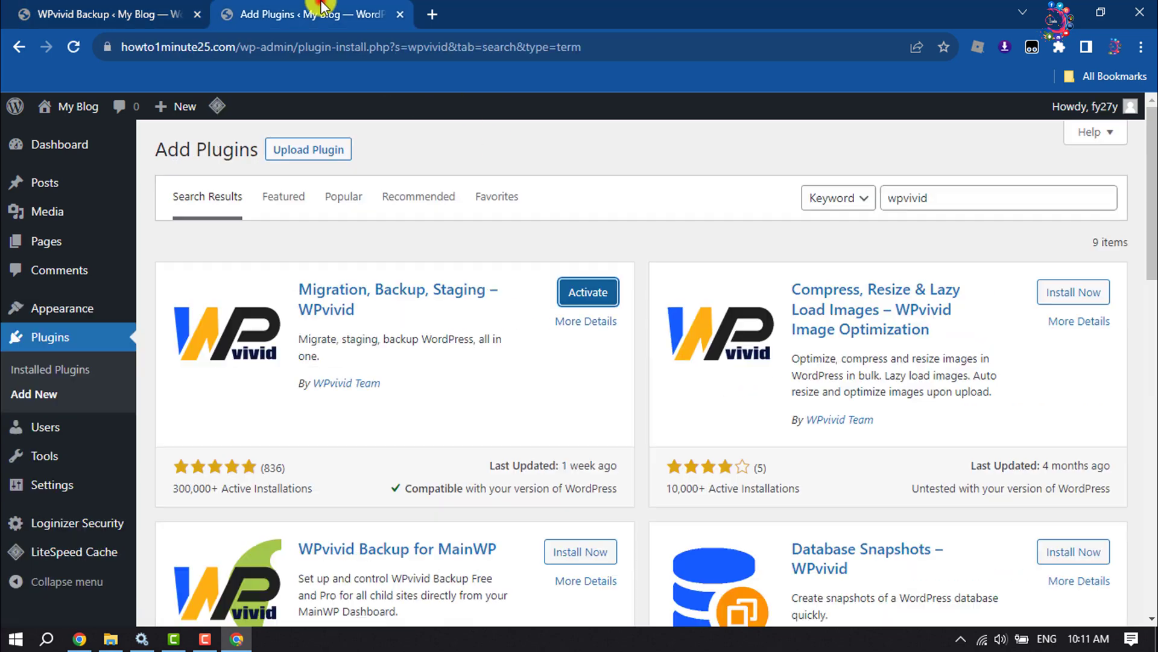
pyautogui.click(589, 303)
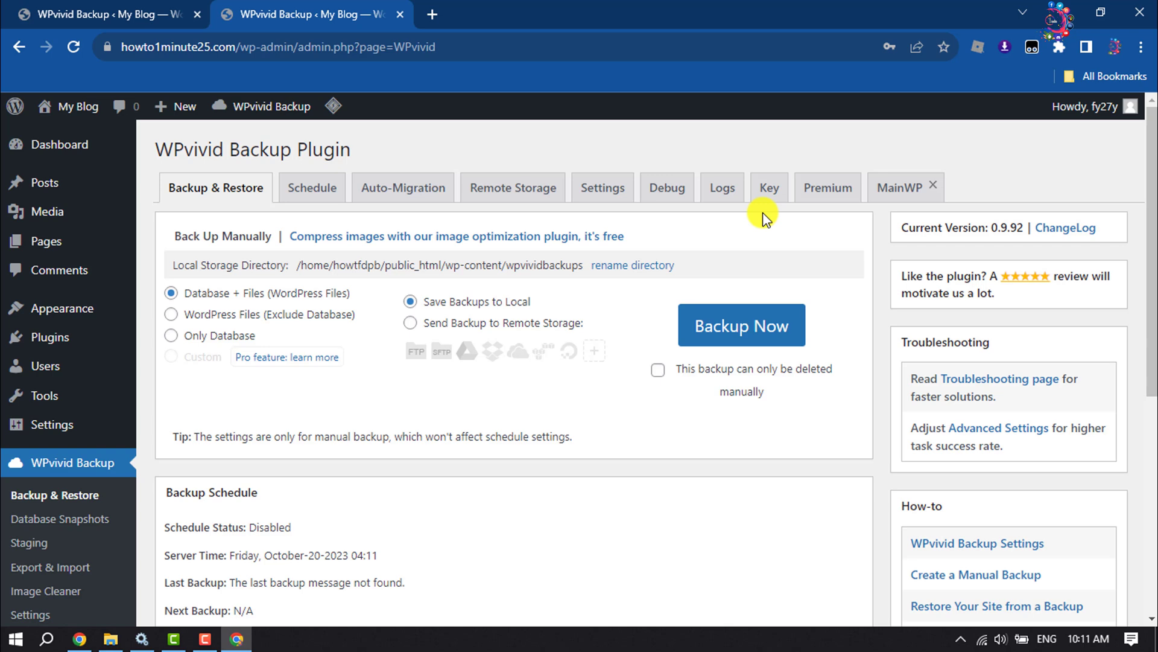
# - Generate an 8-hour migration key in WPvivid's Key tab and select the whole key
pyautogui.click(772, 192)
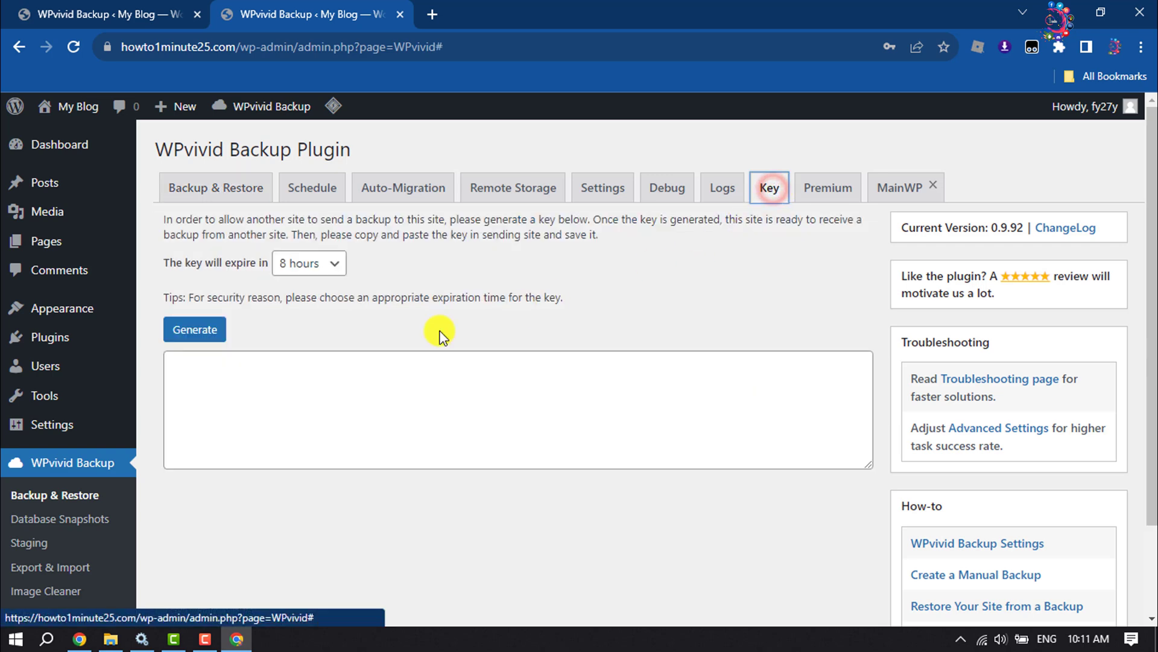
pyautogui.click(204, 336)
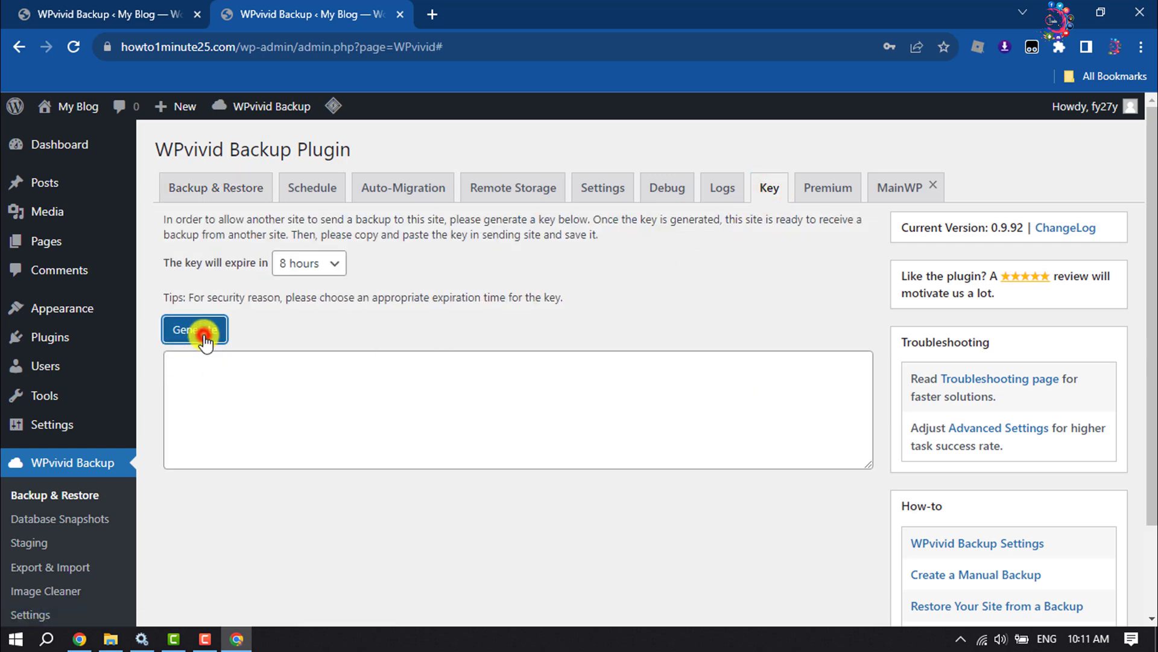
pyautogui.click(307, 396)
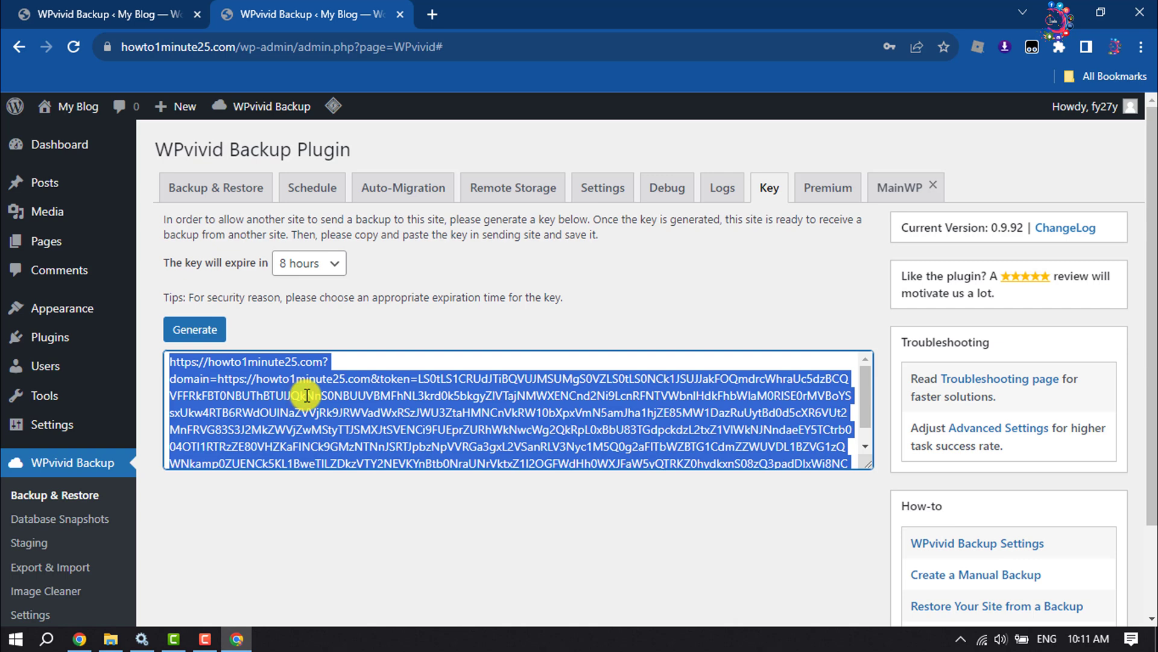
# - Switch to the old site's WPvivid Backup & Restore page
pyautogui.click(30, 9)
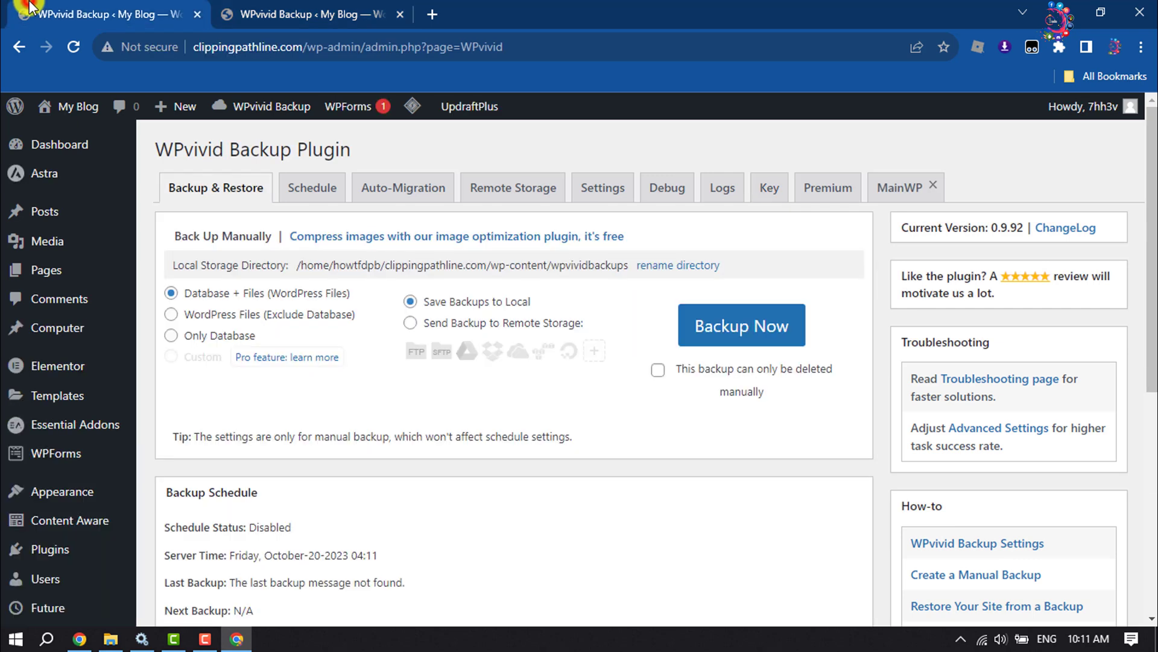
pyautogui.scroll(-6, 26, 254)
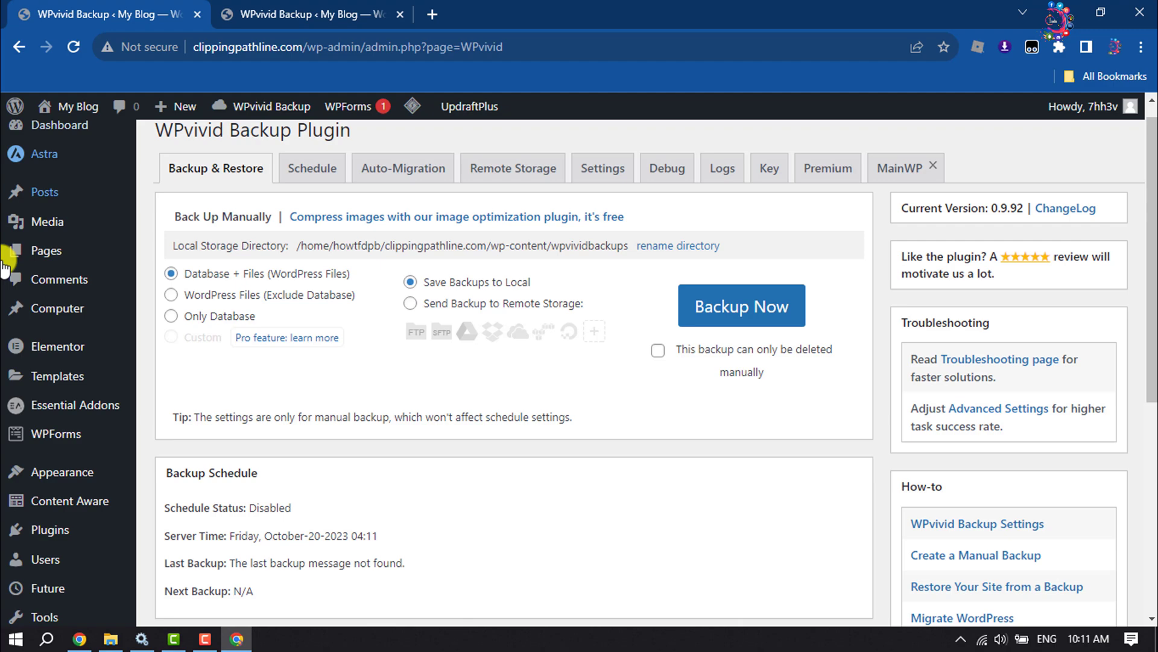
pyautogui.scroll(6, 567, 353)
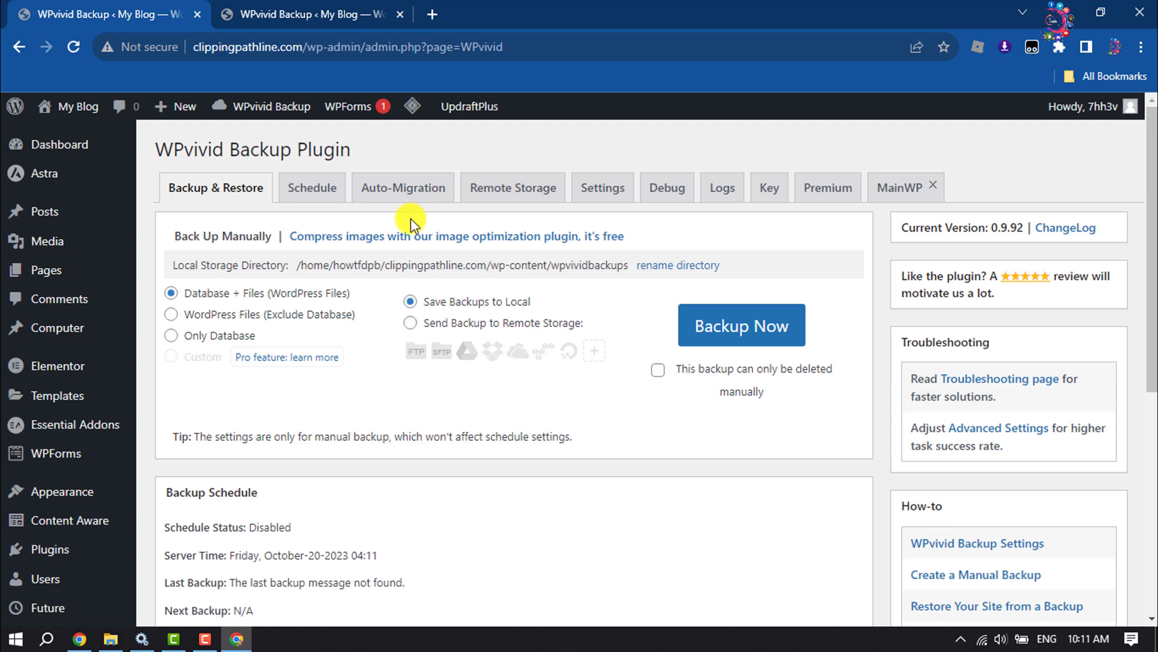
# - Paste the new site's migration key into the old site's auto-migration key box
pyautogui.click(402, 189)
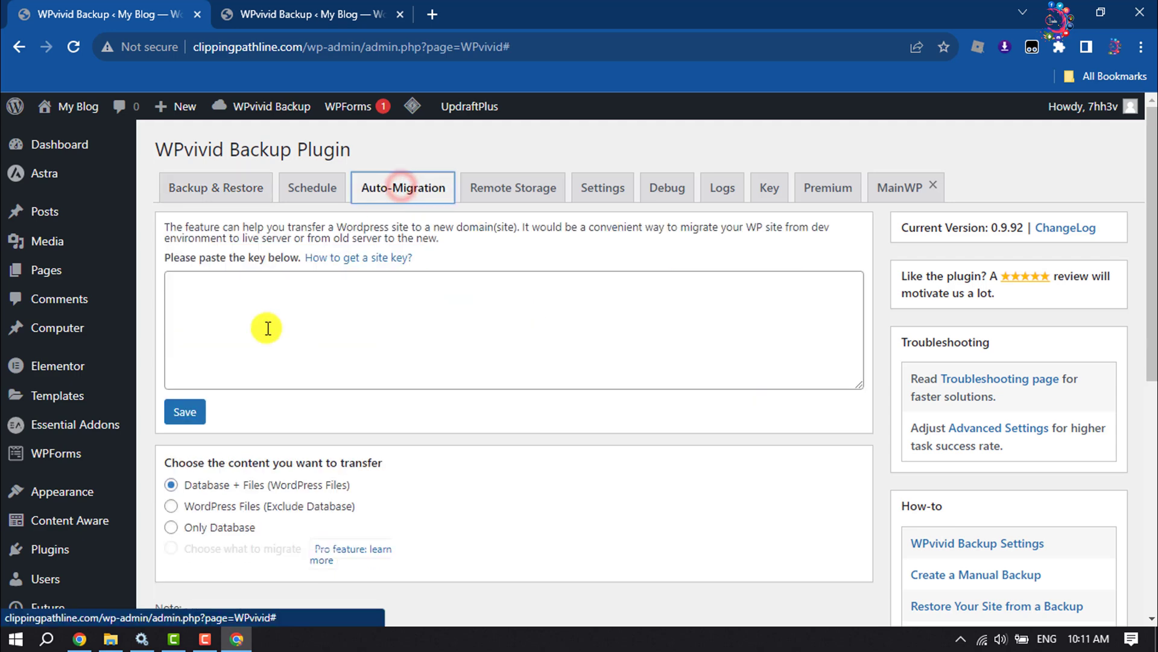
pyautogui.click(269, 302)
pyautogui.hotkey('ctrl', 'v')
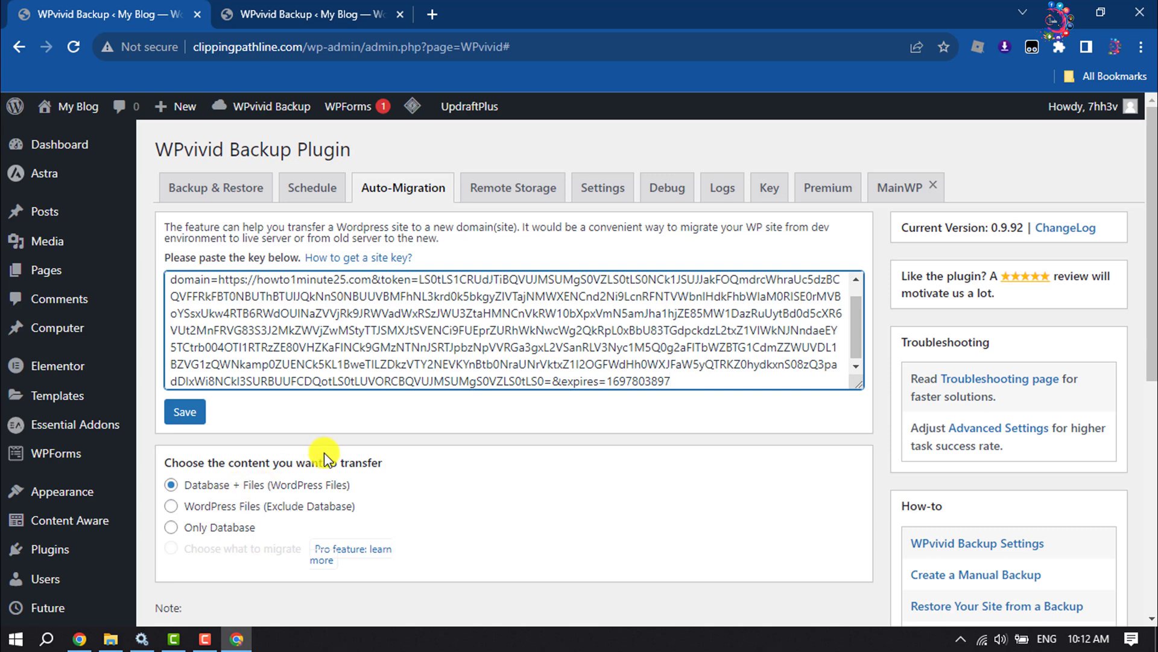
# - Choose Database + Files, save the key, and start cloning to howto1minute25.com
pyautogui.scroll(-1, 324, 459)
pyautogui.click(171, 404)
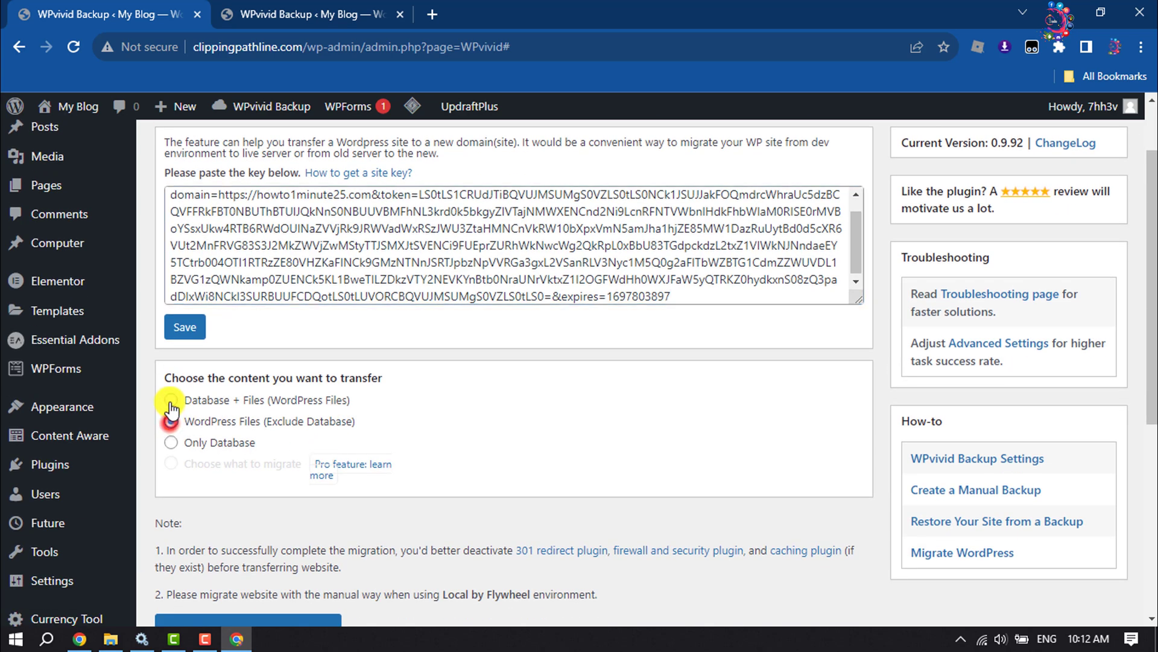
pyautogui.scroll(-1, 414, 380)
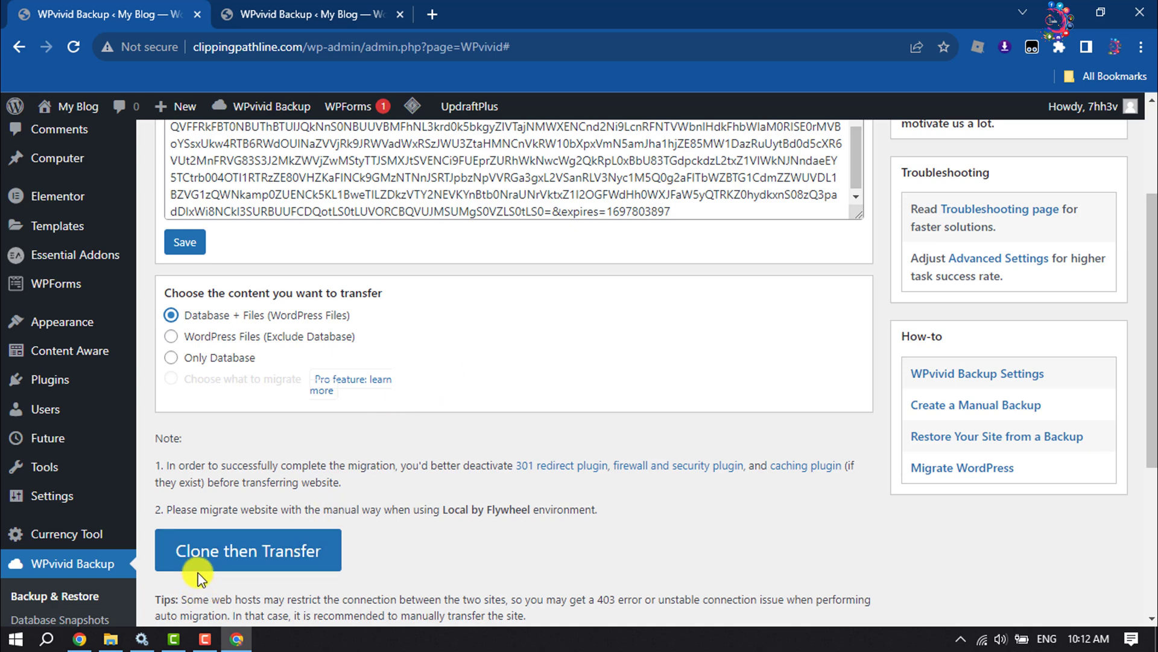
pyautogui.click(261, 560)
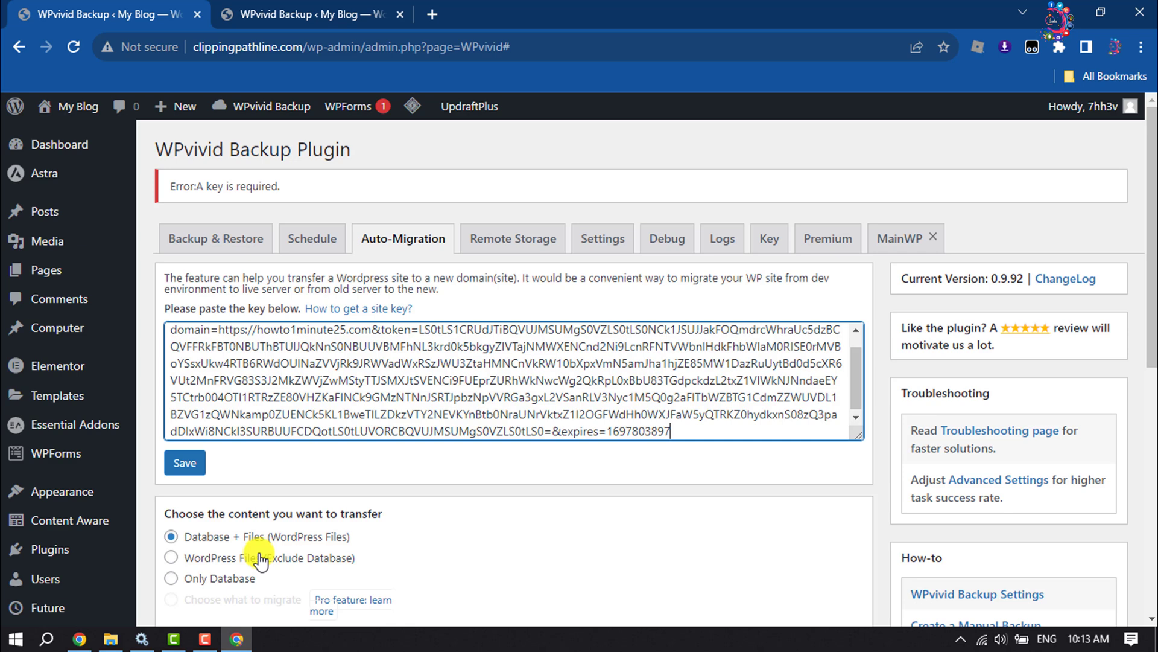
pyautogui.scroll(1, 369, 370)
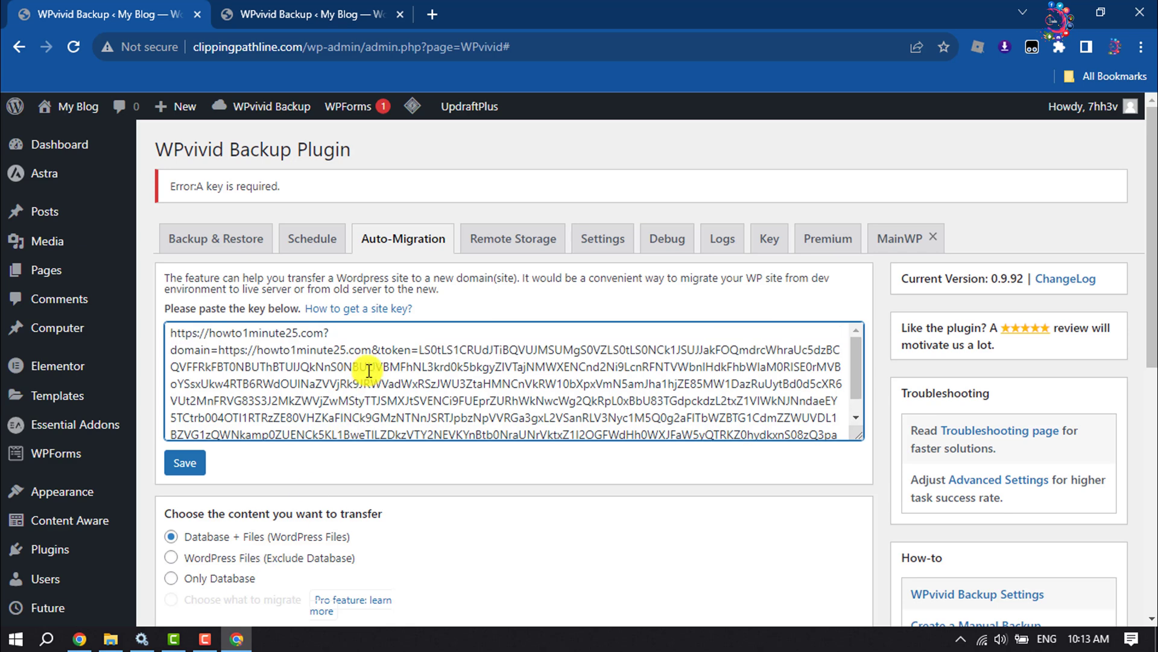
pyautogui.click(186, 465)
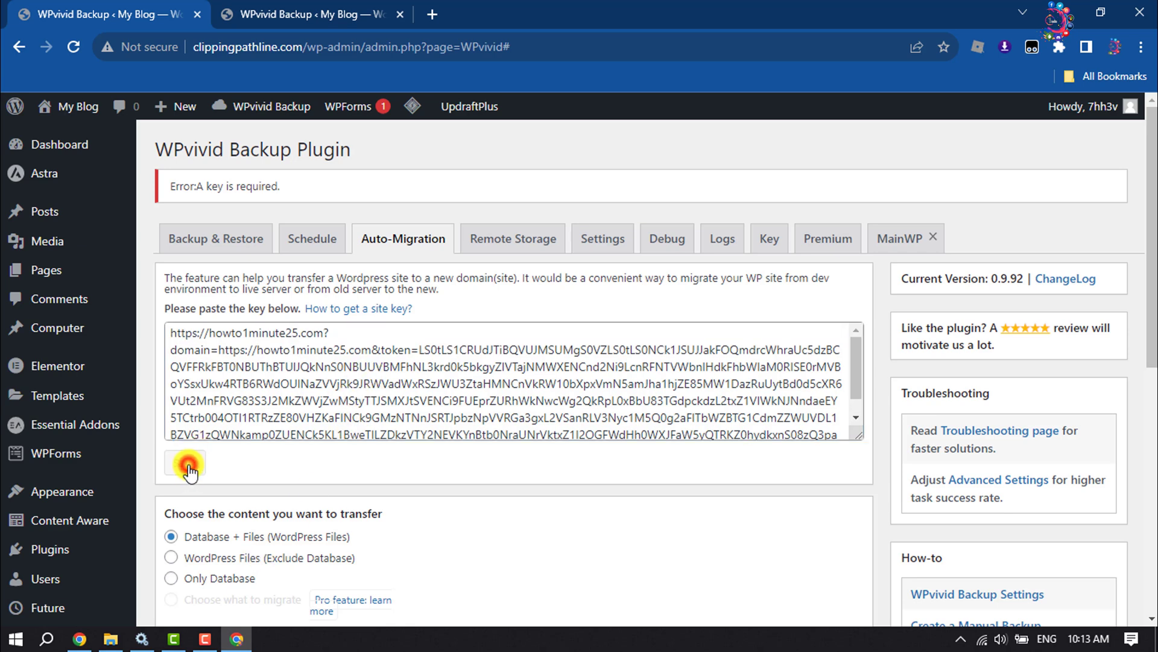
pyautogui.scroll(-7, 362, 338)
pyautogui.click(234, 273)
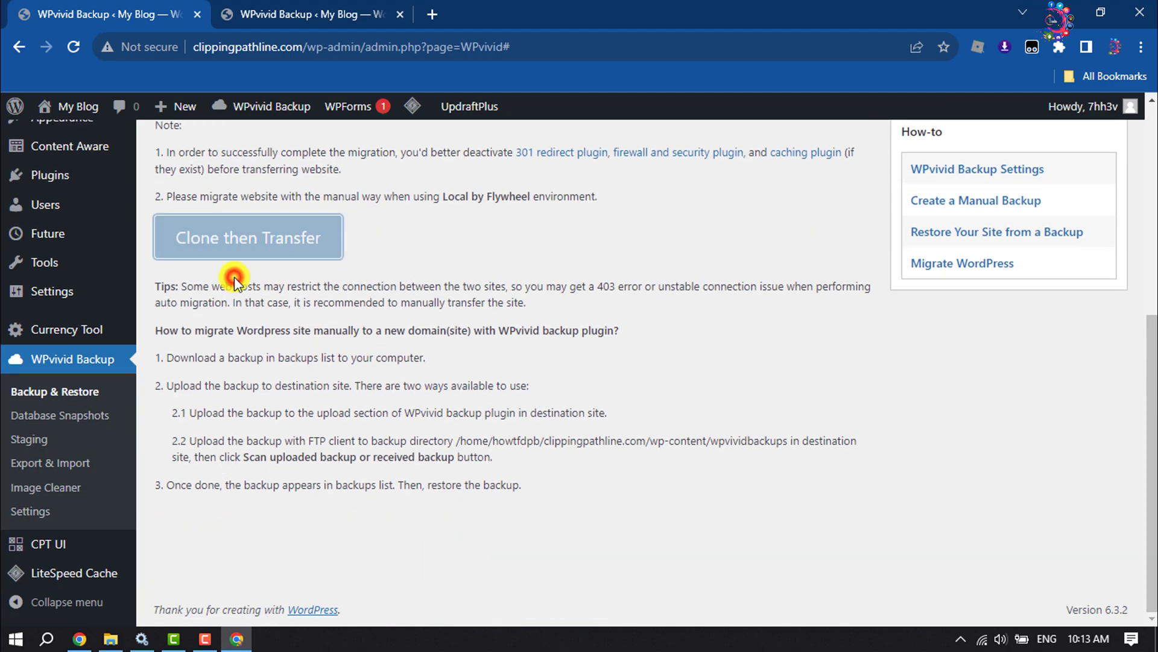
# - Wait for '1 backup task(s) finished', then switch to the new domain's WPvivid Key tab
pyautogui.scroll(2, 312, 414)
pyautogui.scroll(5, 312, 414)
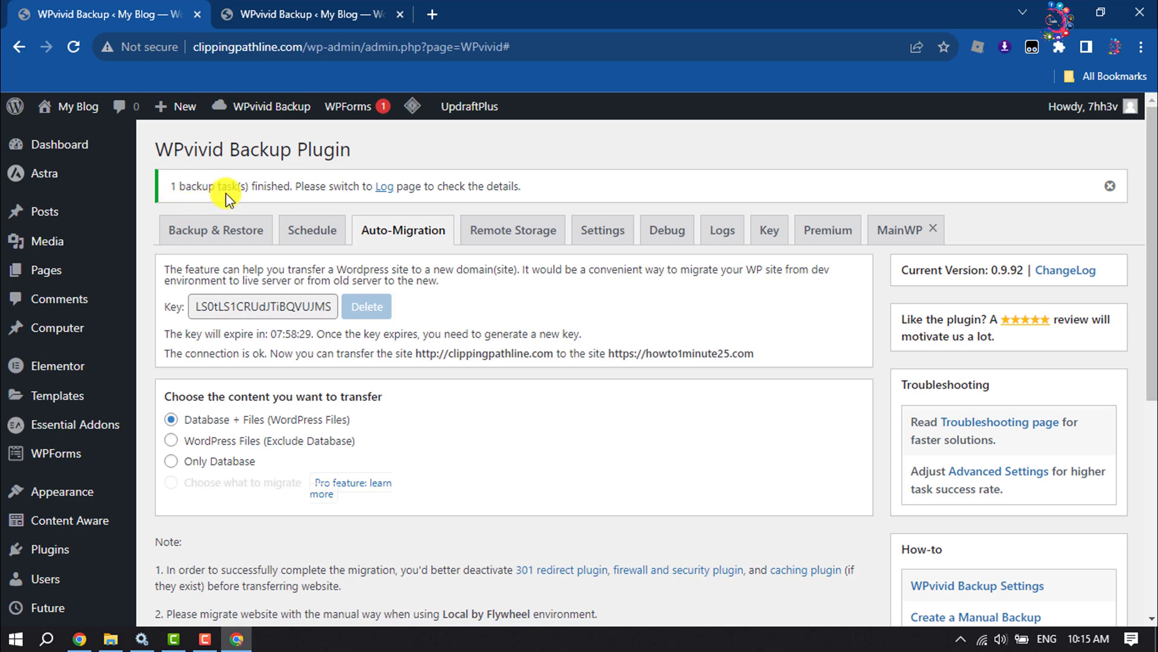
pyautogui.moveTo(264, 184); pyautogui.dragTo(284, 181)
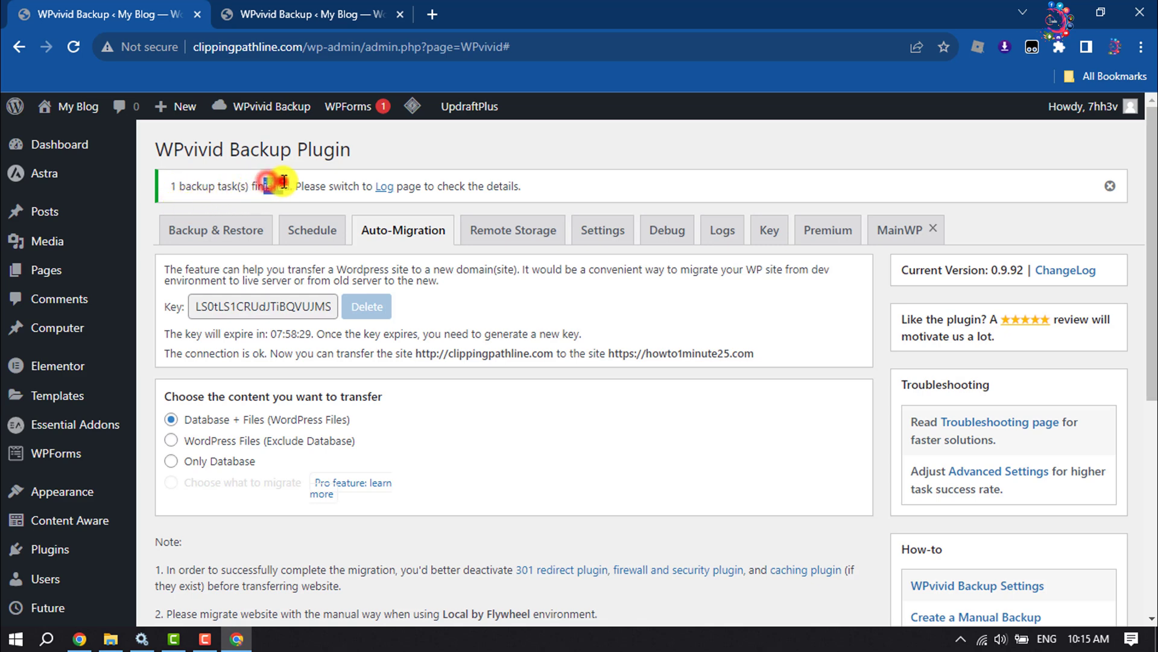
pyautogui.click(274, 13)
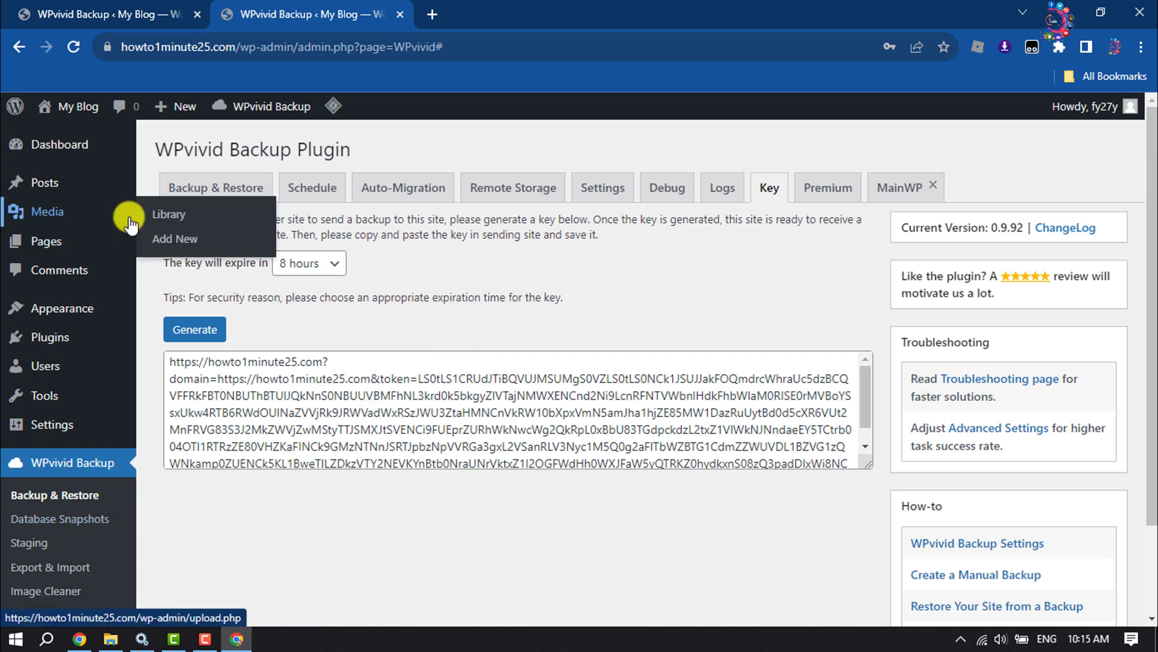
# - Scan received backups on the new site's Backup & Restore tab to list the Oct-20-2023 04:13 migration backup
pyautogui.click(229, 189)
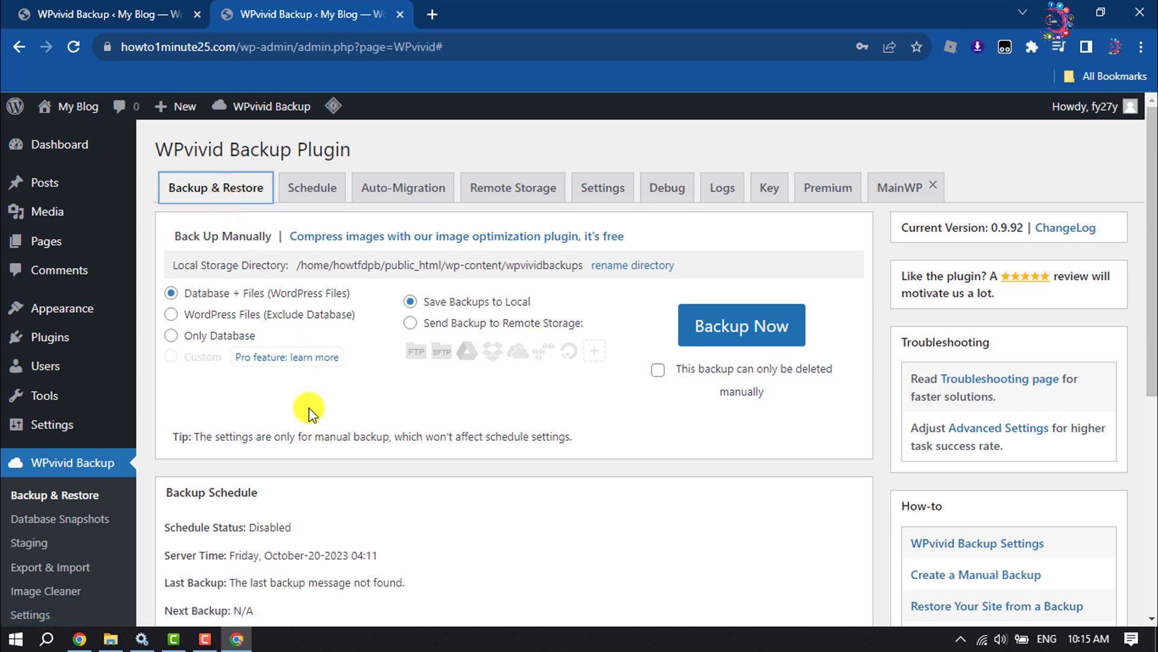
pyautogui.scroll(-6, 385, 363)
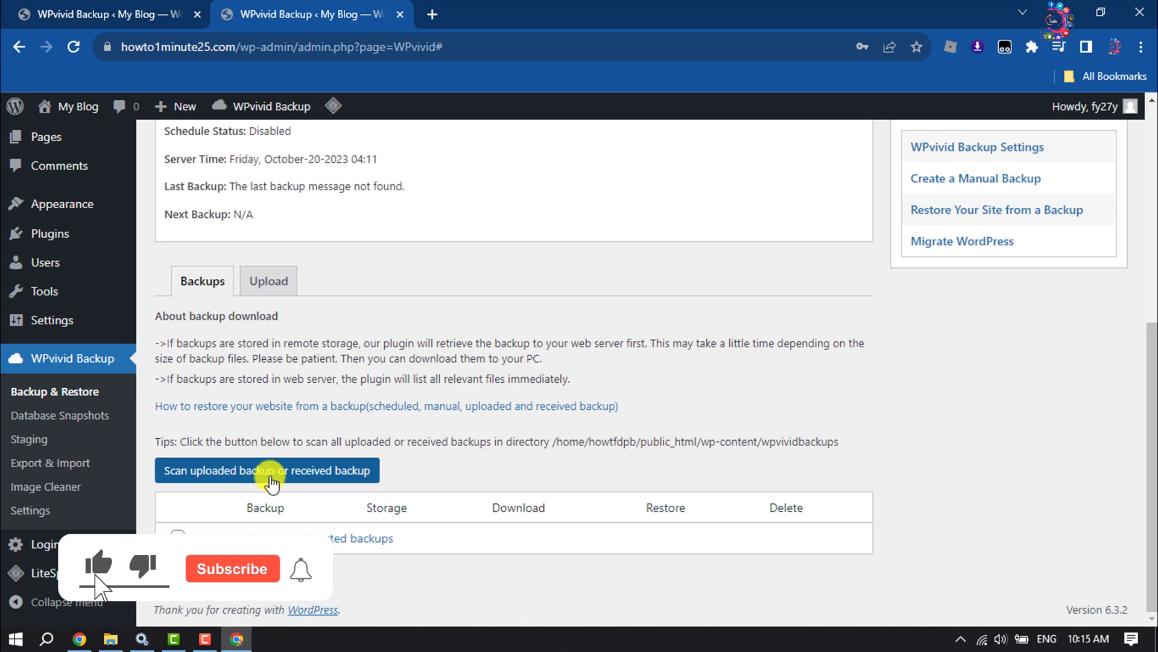
pyautogui.click(274, 471)
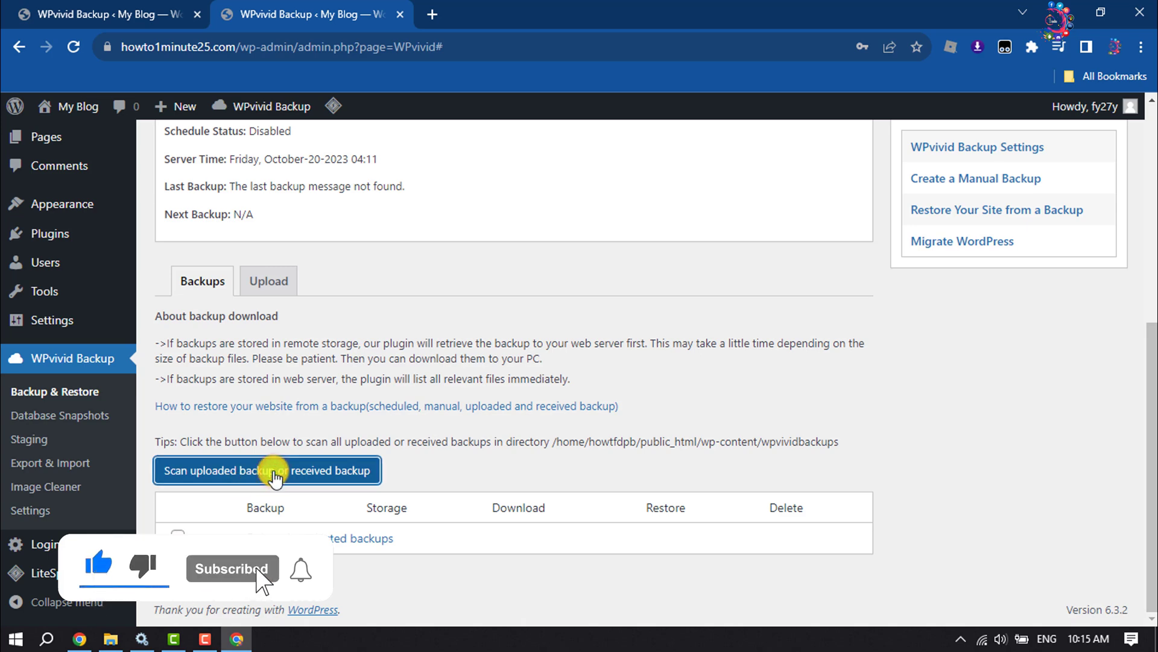
pyautogui.scroll(-2, 275, 476)
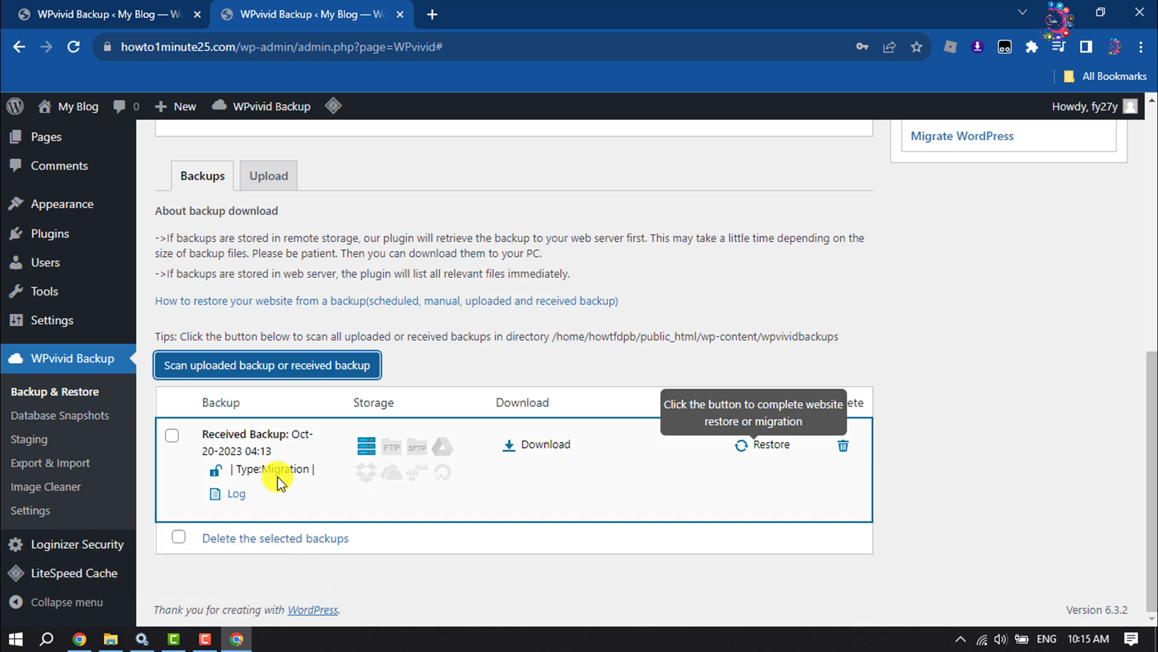
pyautogui.tripleClick(218, 437)
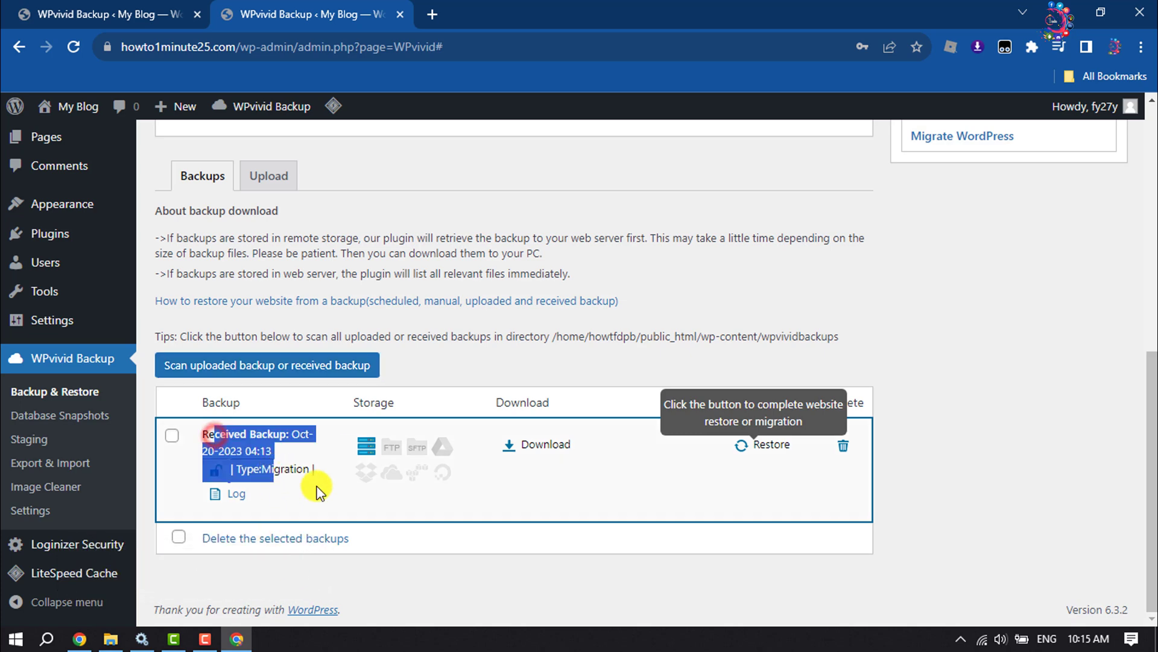
pyautogui.click(757, 496)
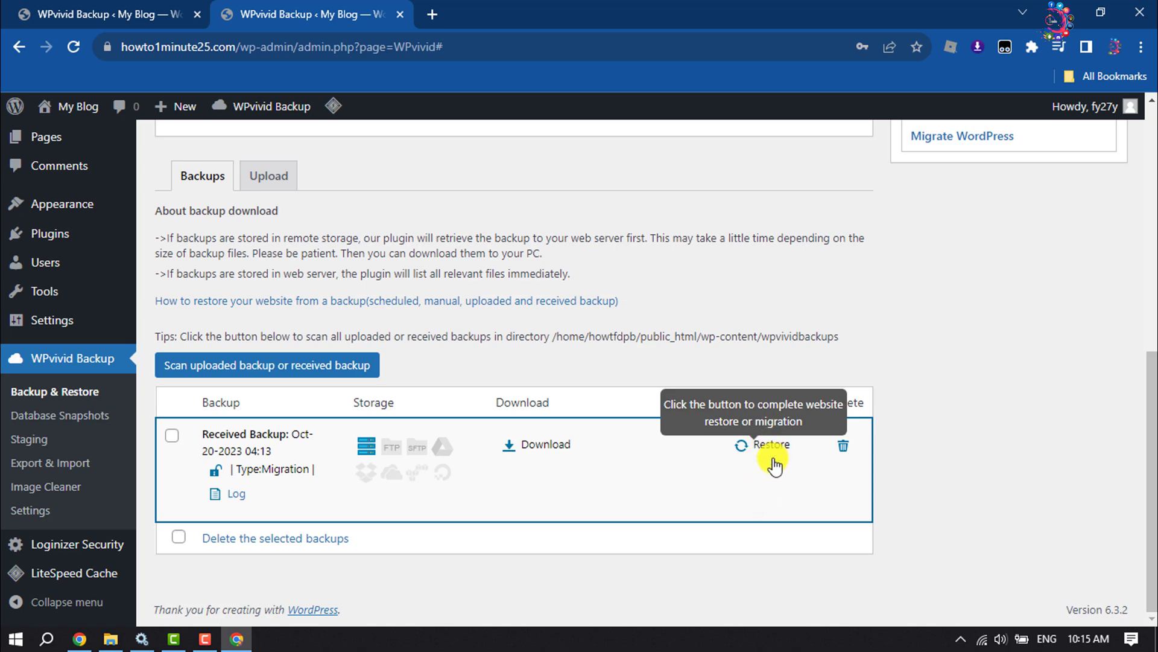
# - Open the new site's homepage in a new tab, check it's still Mindblown, and return
pyautogui.rightClick(70, 110)
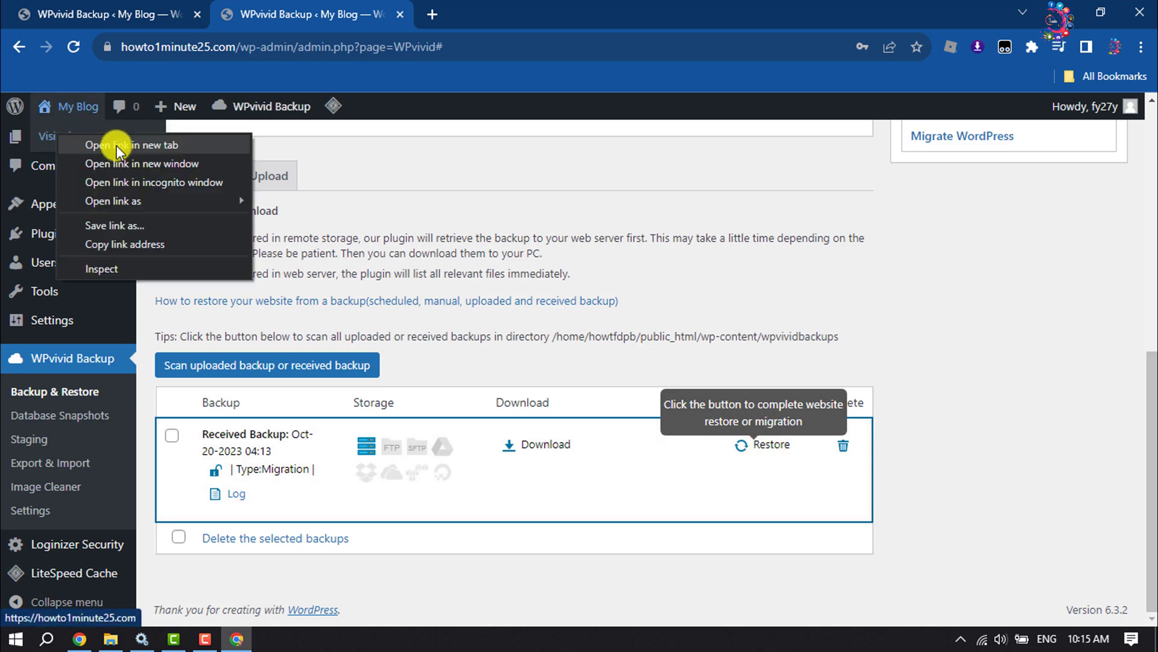
pyautogui.click(116, 145)
pyautogui.click(489, 10)
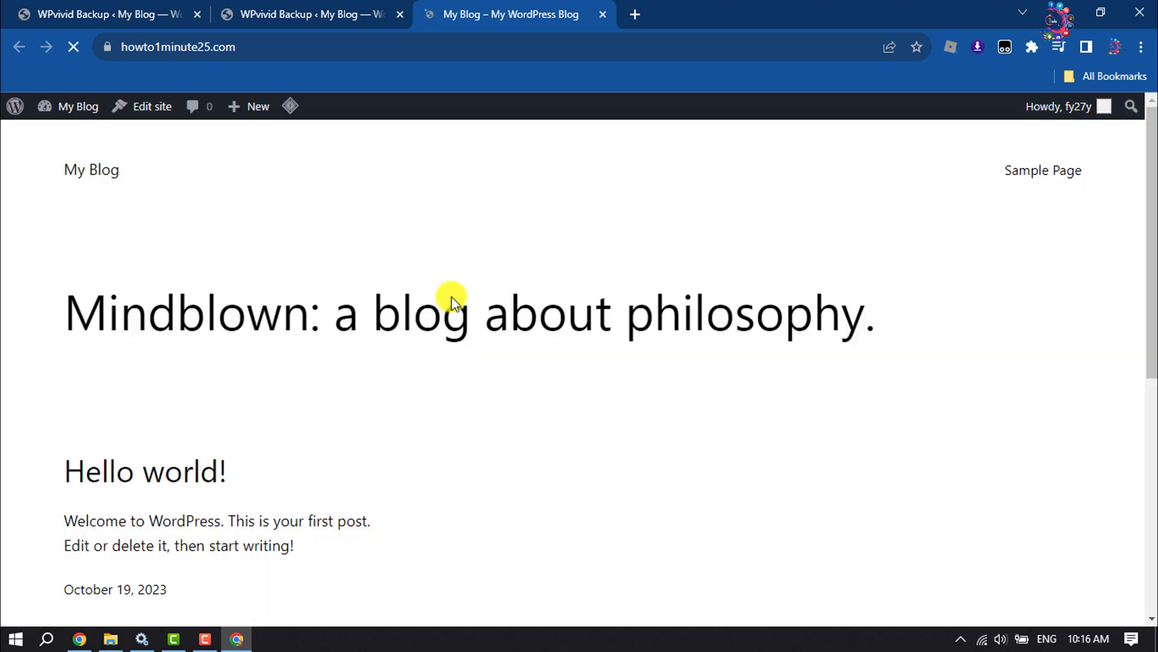
pyautogui.scroll(-8, 495, 283)
pyautogui.scroll(8, 495, 283)
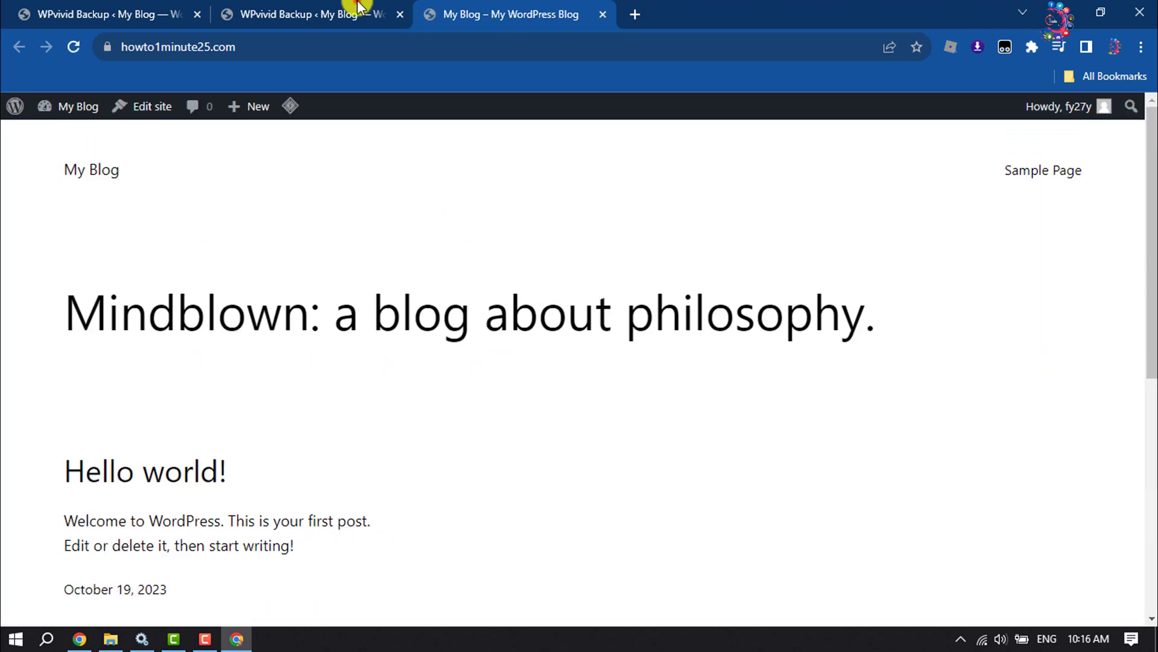
pyautogui.click(331, 13)
# - Restore the Oct-20-2023 04:13 migration backup, confirm it, and dismiss the completion alert
pyautogui.click(766, 444)
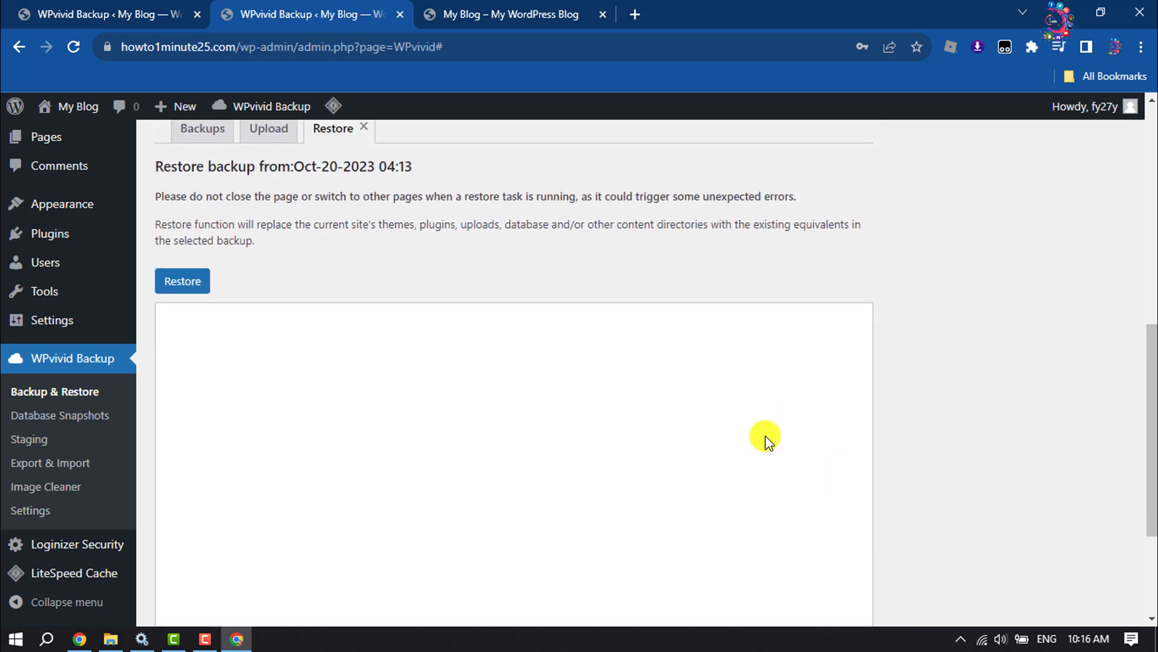
pyautogui.scroll(-5, 766, 445)
pyautogui.scroll(10, 393, 492)
pyautogui.scroll(-5, 192, 404)
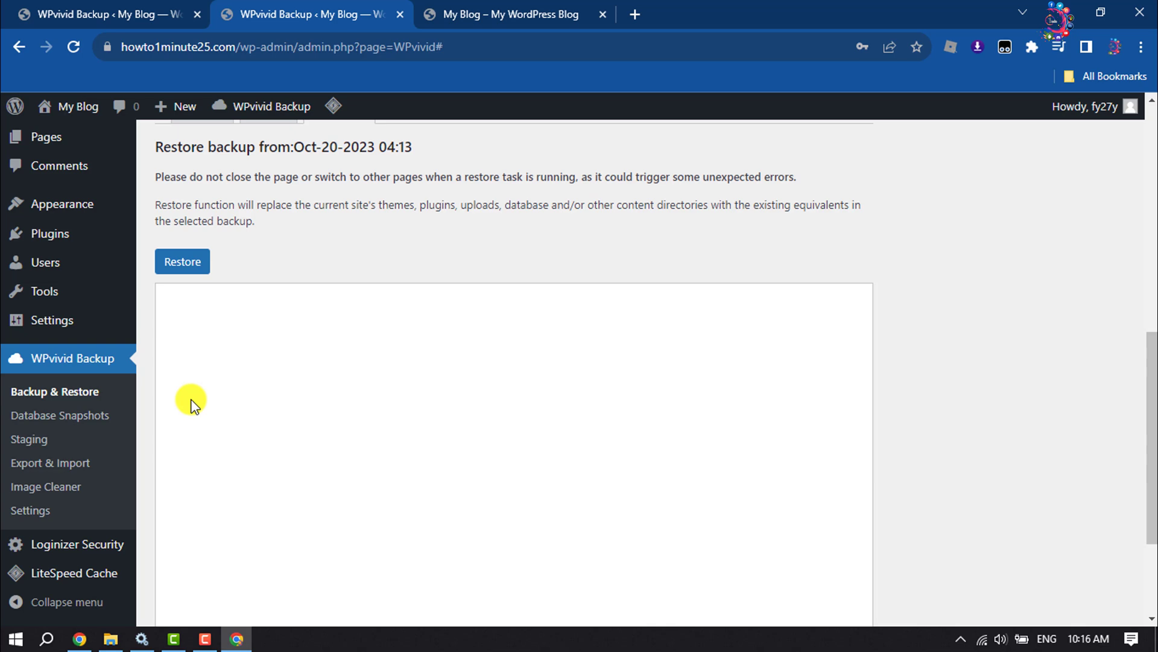
pyautogui.click(178, 262)
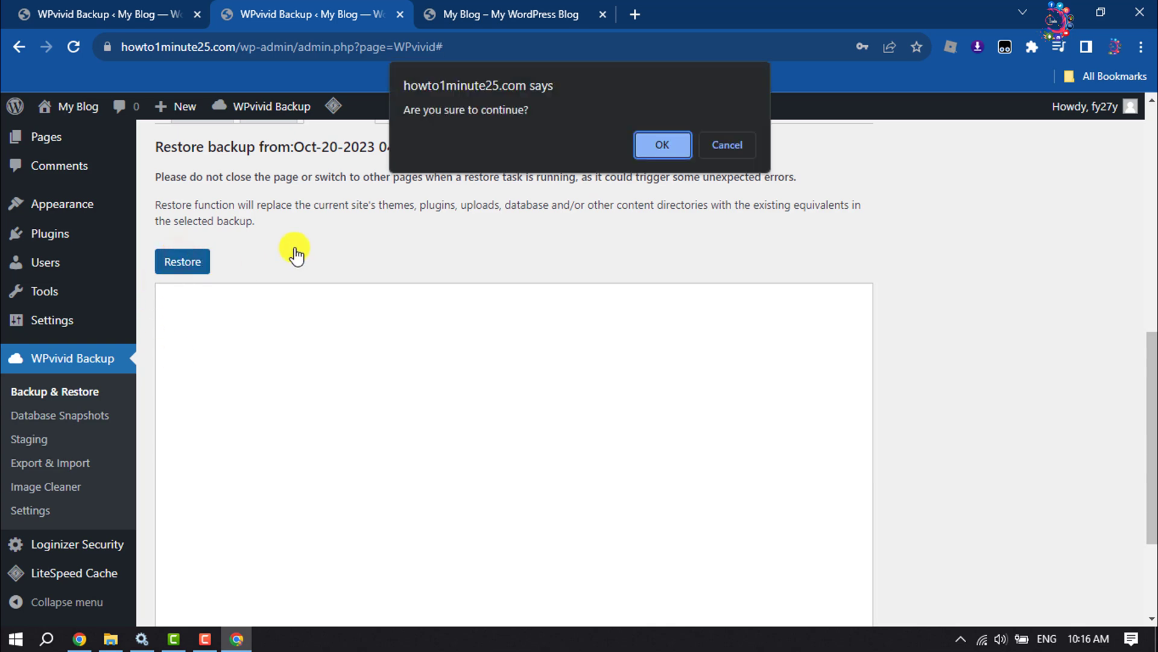
pyautogui.click(664, 147)
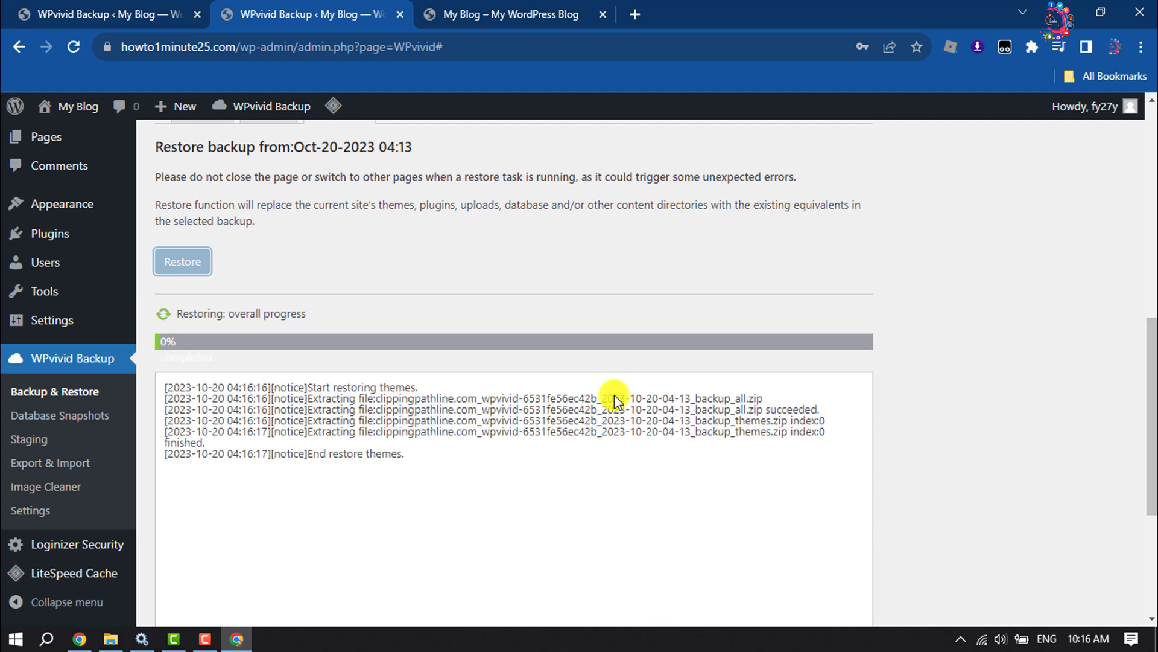
pyautogui.scroll(-3, 614, 395)
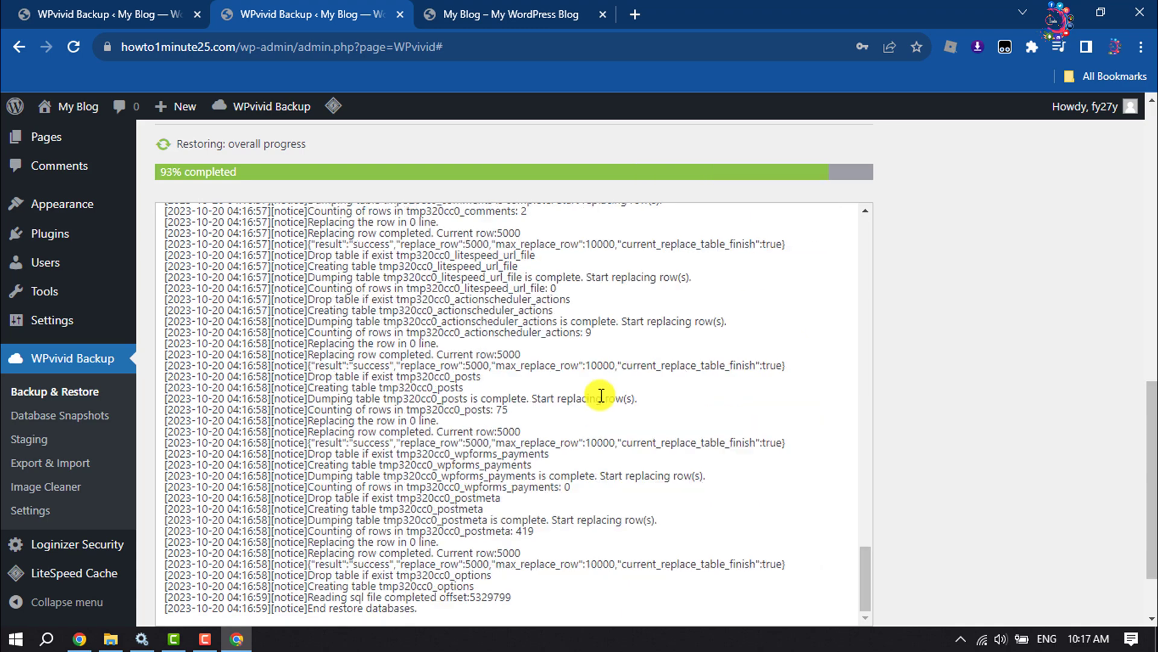
pyautogui.click(733, 149)
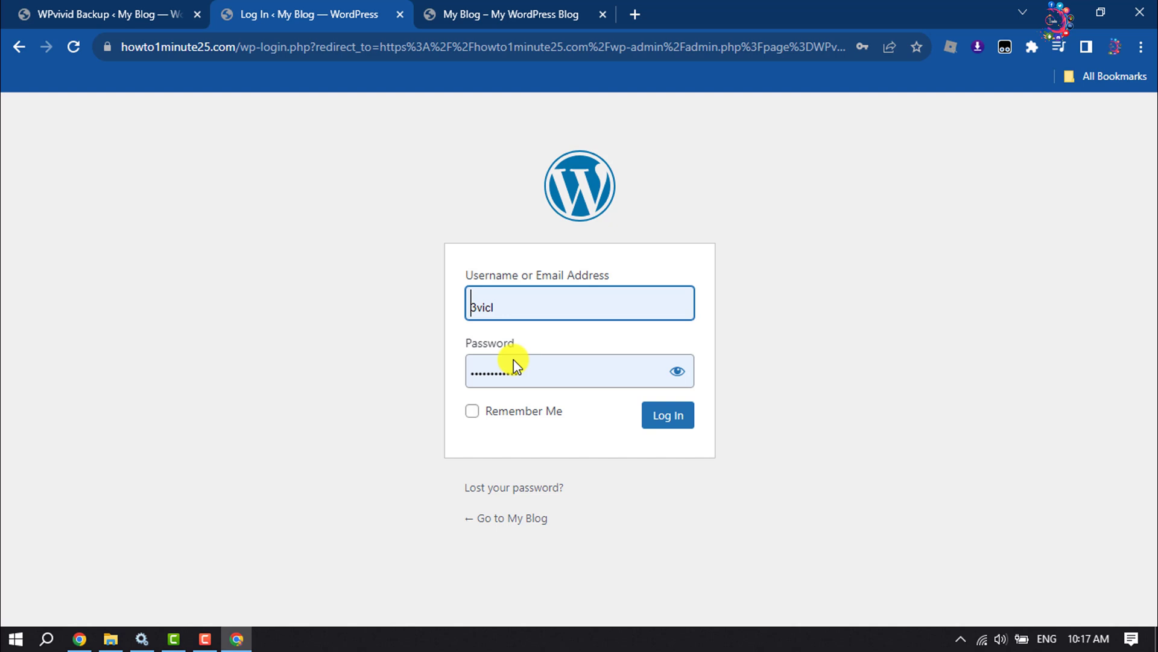
# - Leave the login form and reload the My Blog homepage to see the 'we all love nature' design
pyautogui.click(553, 302)
pyautogui.click(520, 298)
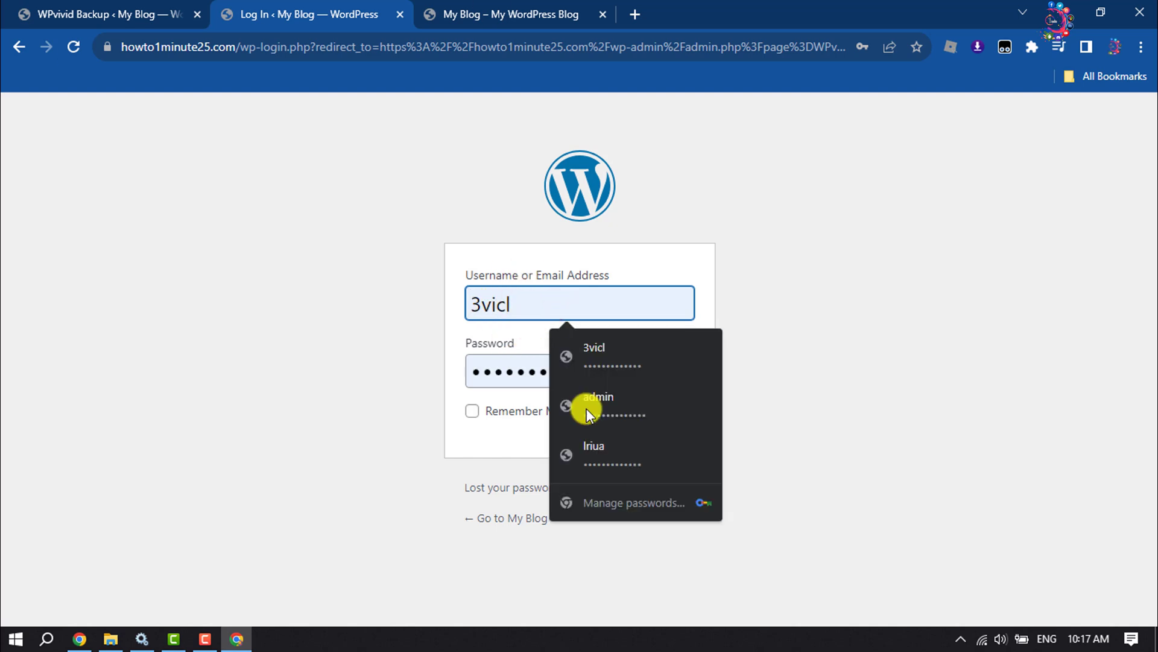
pyautogui.hotkey('ctrl', 'Tab')
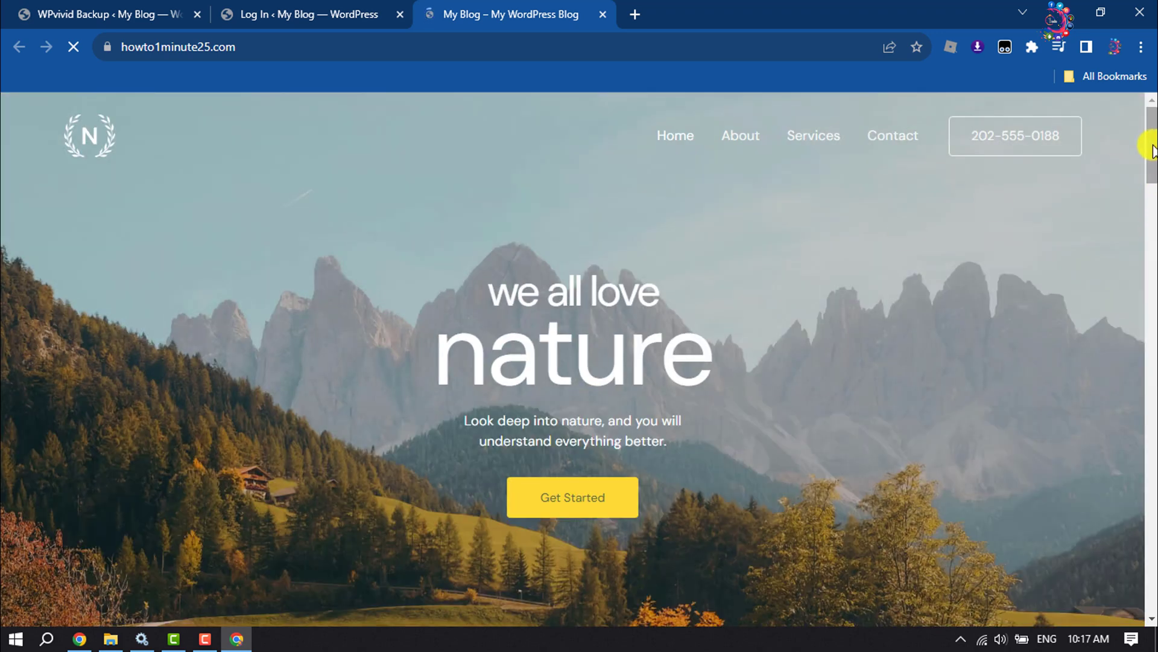
pyautogui.moveTo(1150, 140); pyautogui.dragTo(1121, 449)
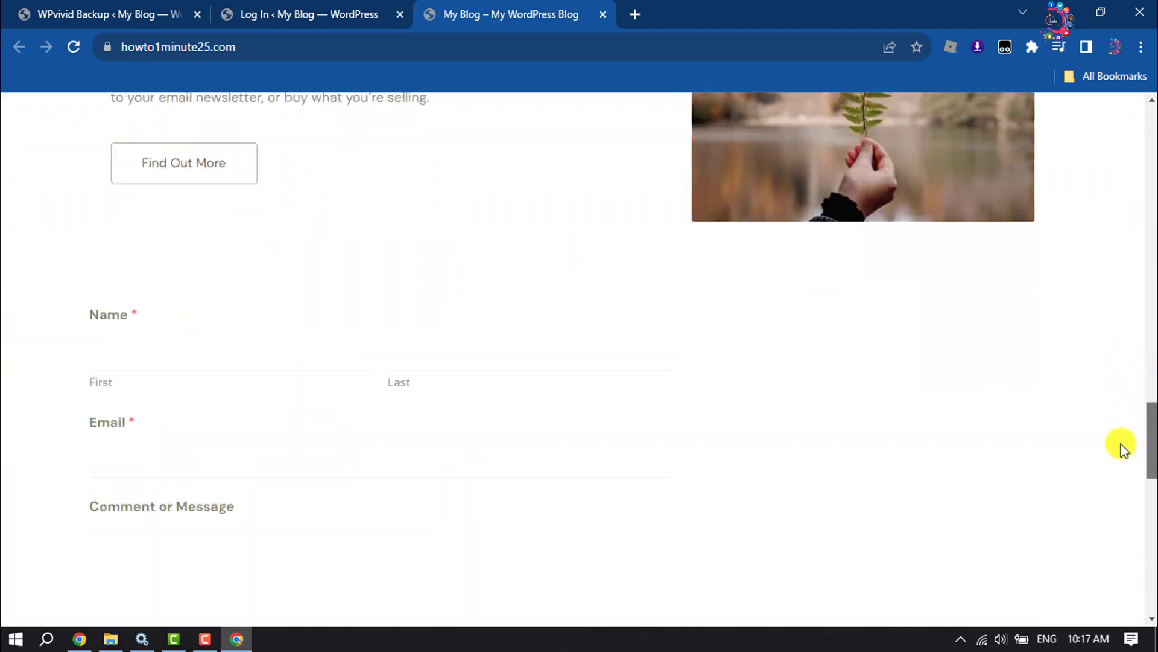
pyautogui.scroll(-5, 499, 287)
pyautogui.click(66, 14)
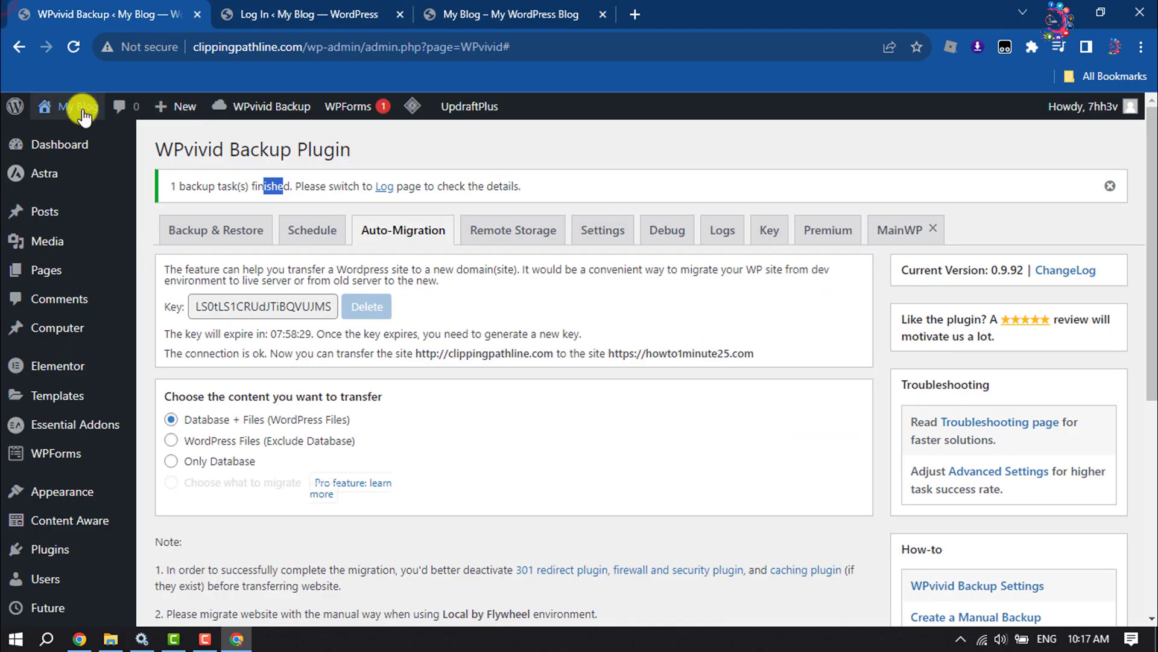
pyautogui.click(513, 14)
pyautogui.scroll(10, 519, 389)
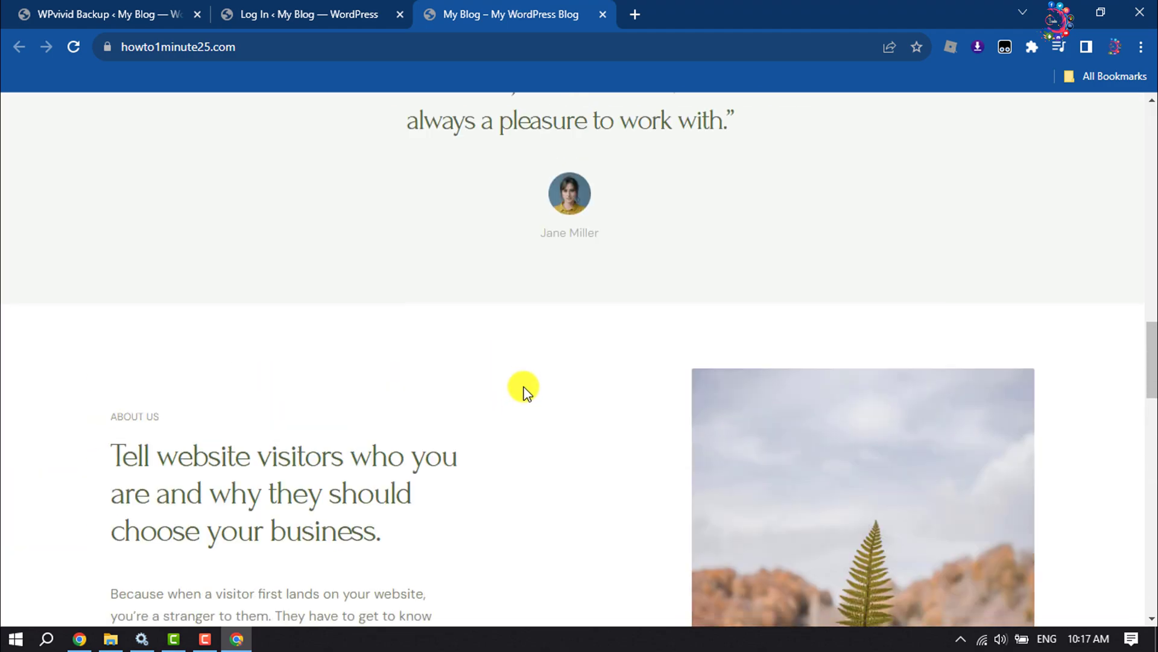
pyautogui.scroll(15, 525, 392)
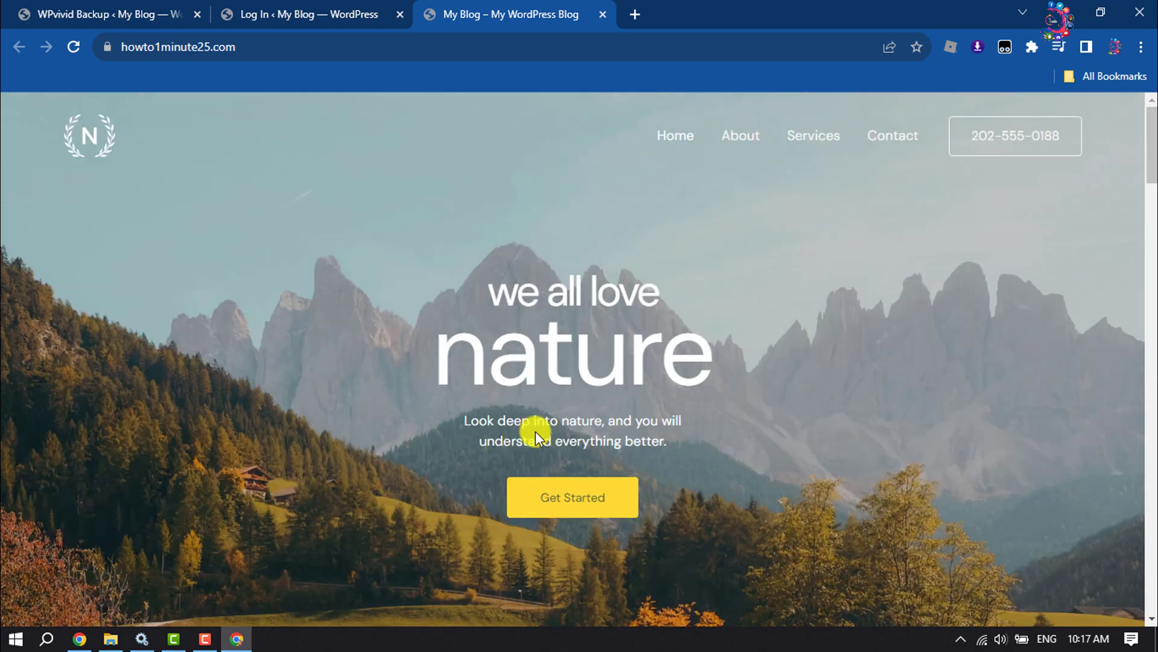
pyautogui.scroll(-12, 535, 432)
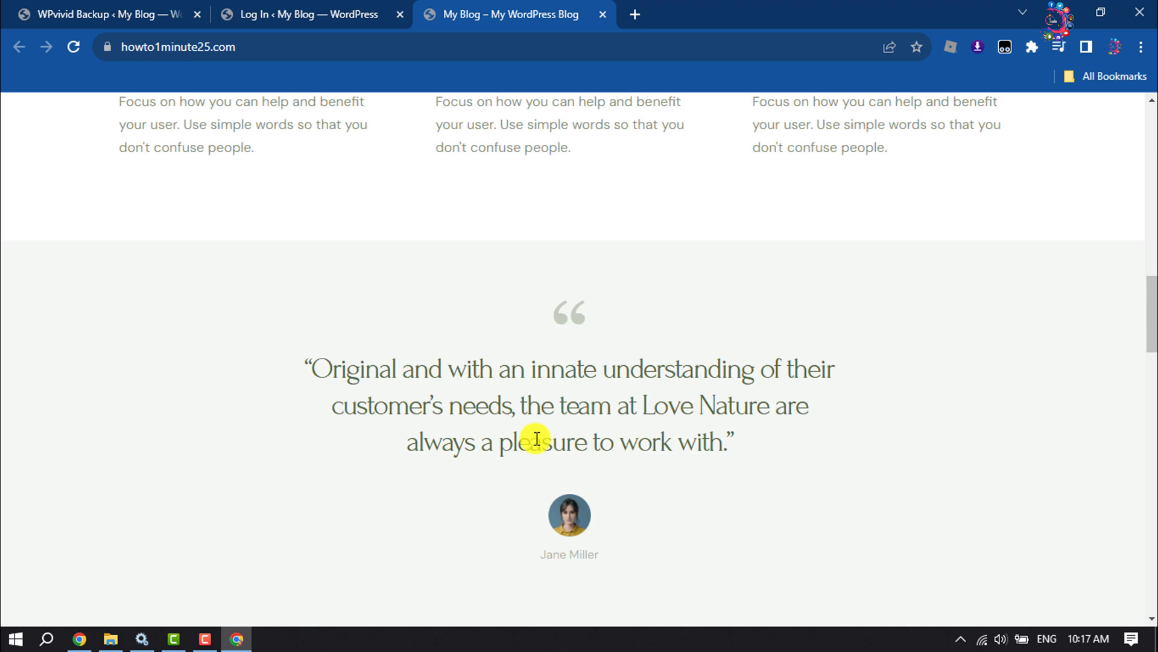
pyautogui.scroll(-18, 536, 446)
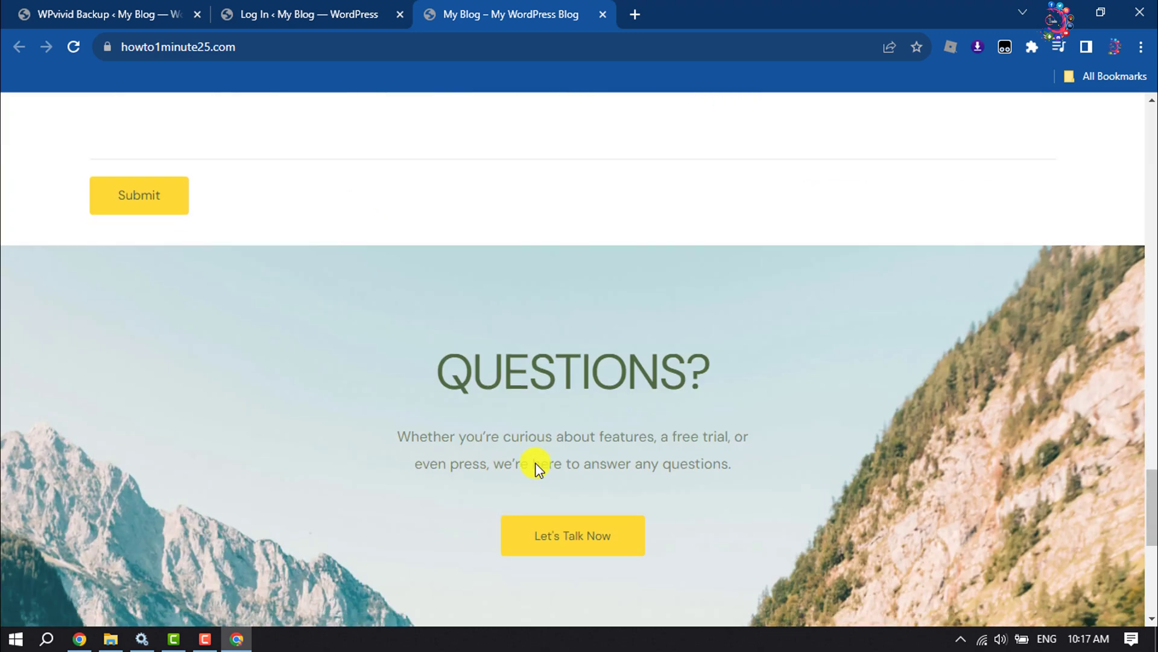